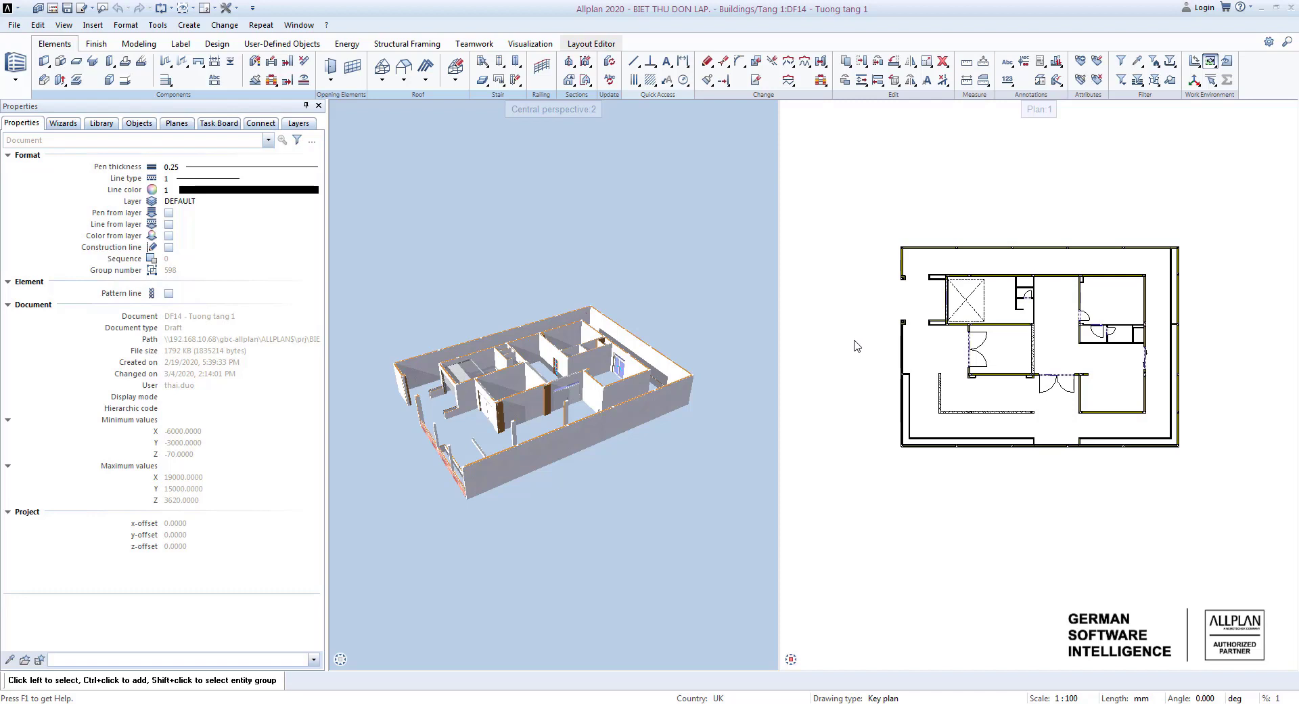
Open the double door opening's properties, check its assigned element in the two-leaf interior doors library, and cancel without changes.
mouse_move(981, 373)
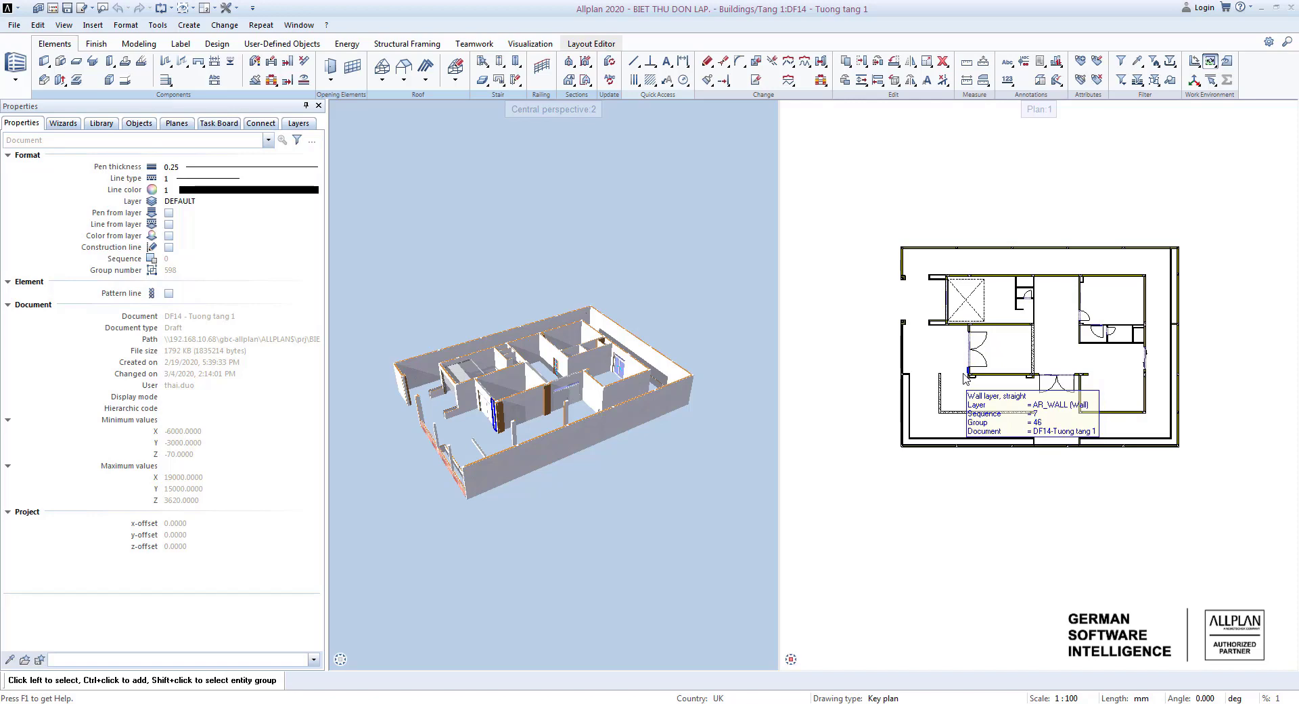
scroll(962, 377, "up", 6)
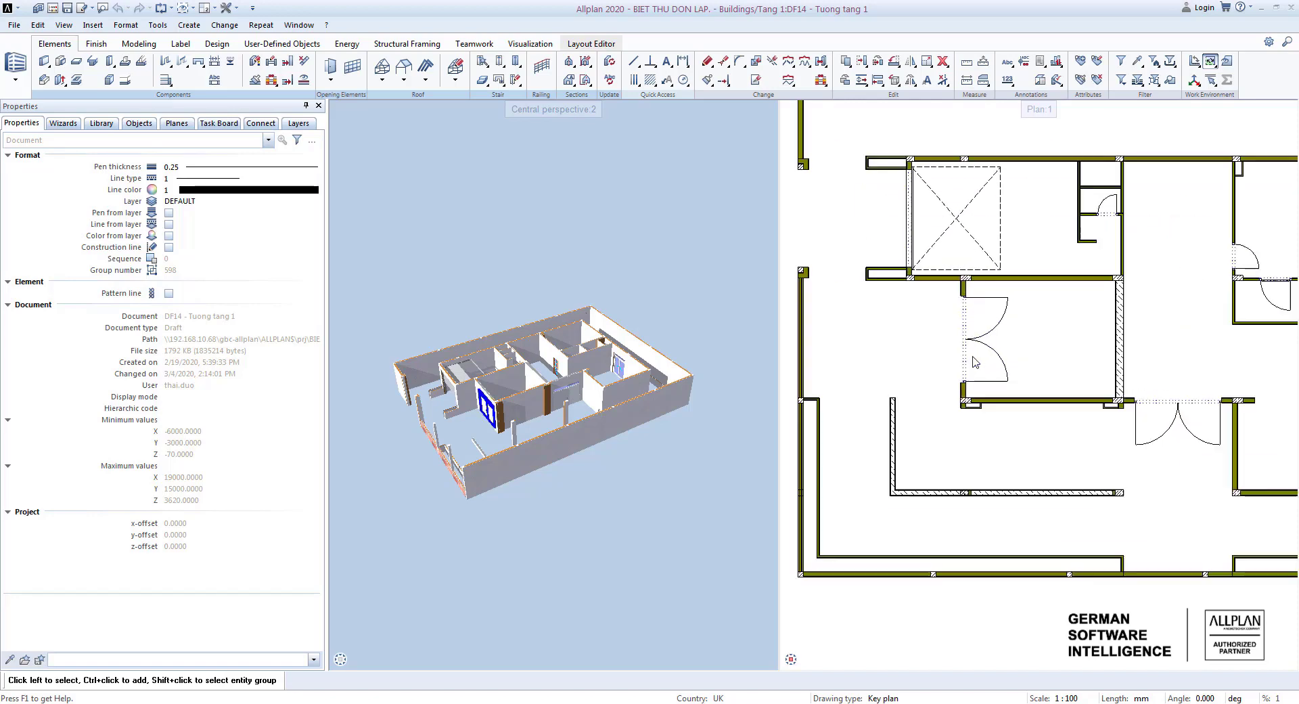
left_click(960, 346)
double_click(960, 346)
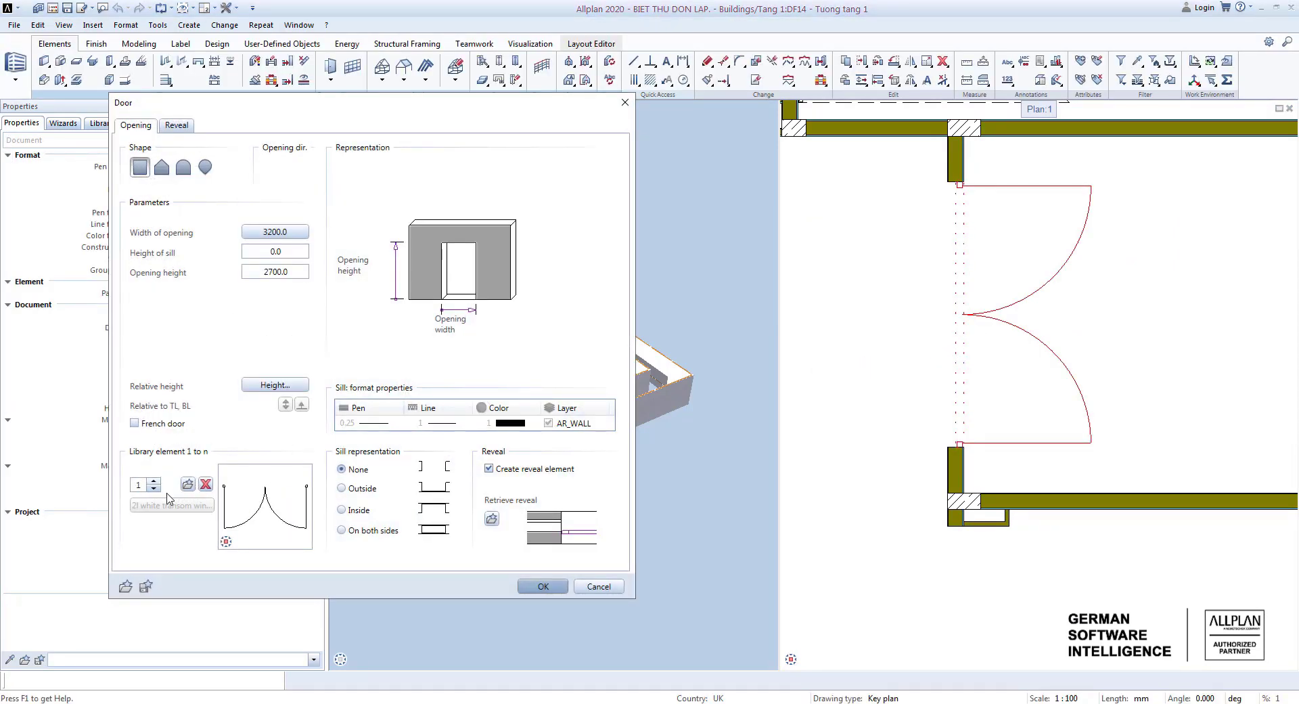
left_click(211, 480)
left_click(189, 485)
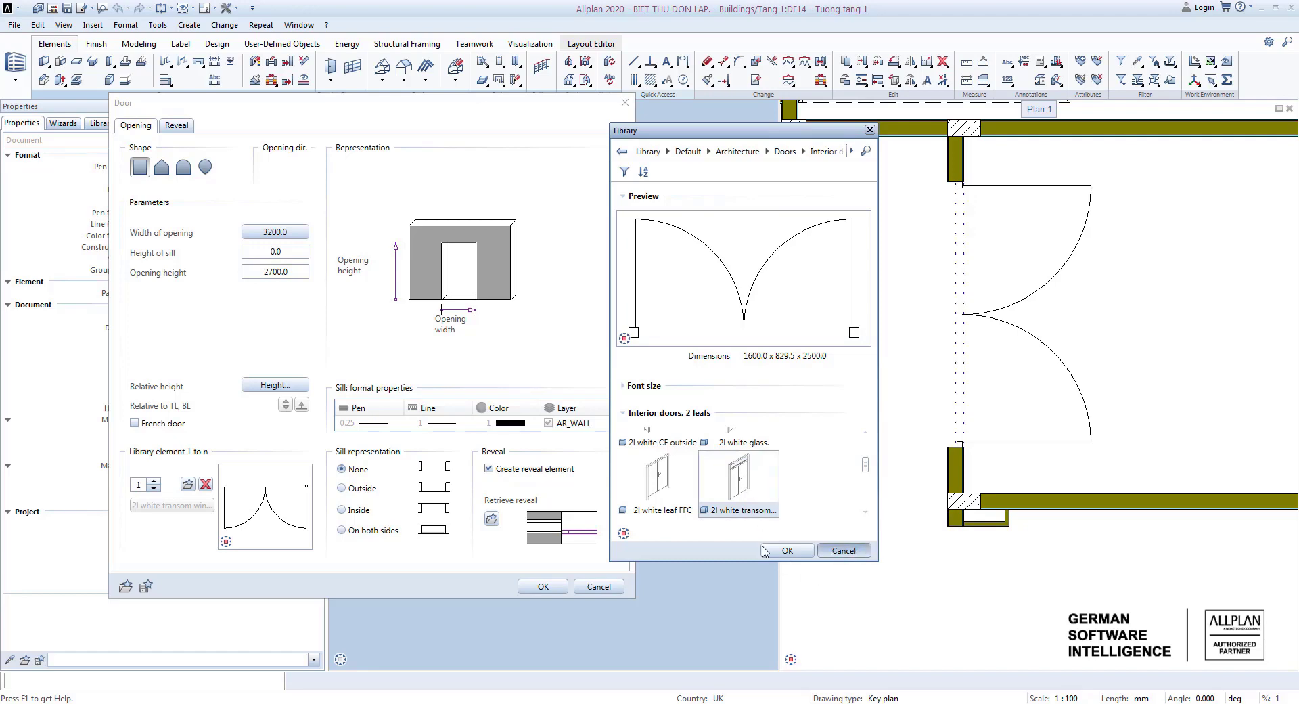
left_click(768, 552)
left_click(599, 586)
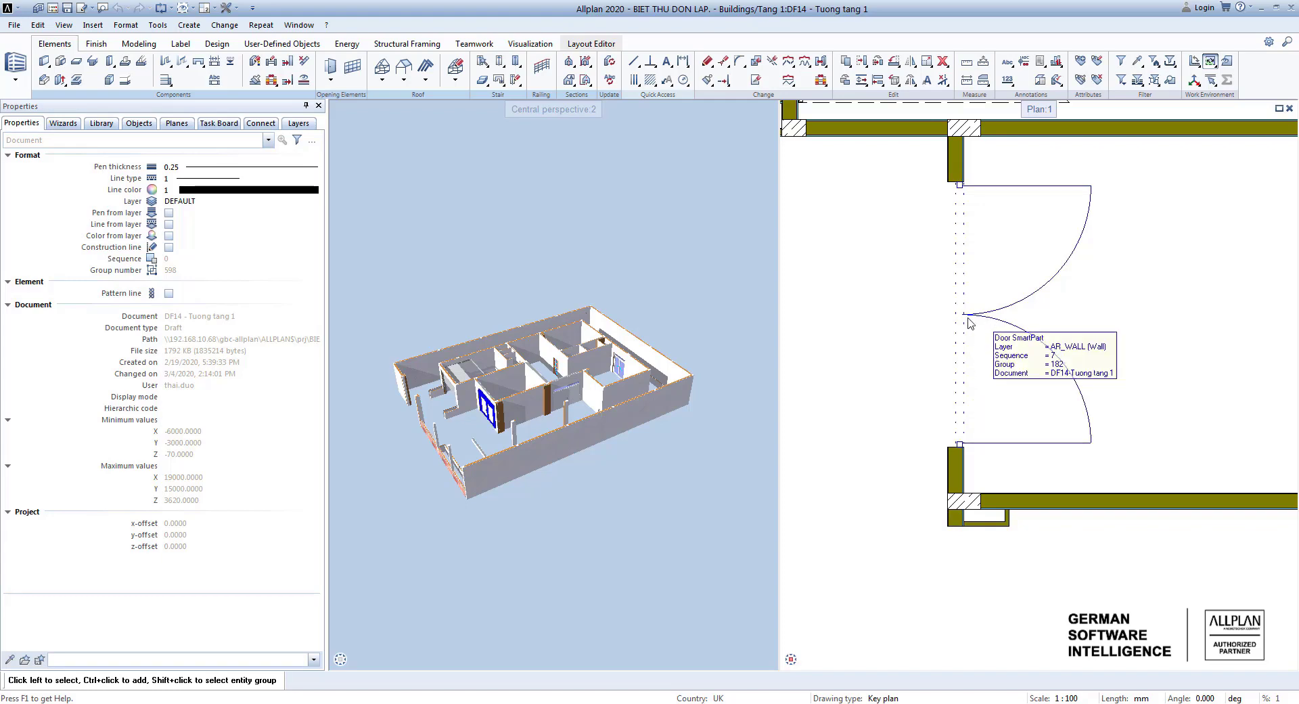
Open the double door SmartPart's properties from the 3D view and inspect its frame, transom area and right leaf.
scroll(482, 408, "up", 5)
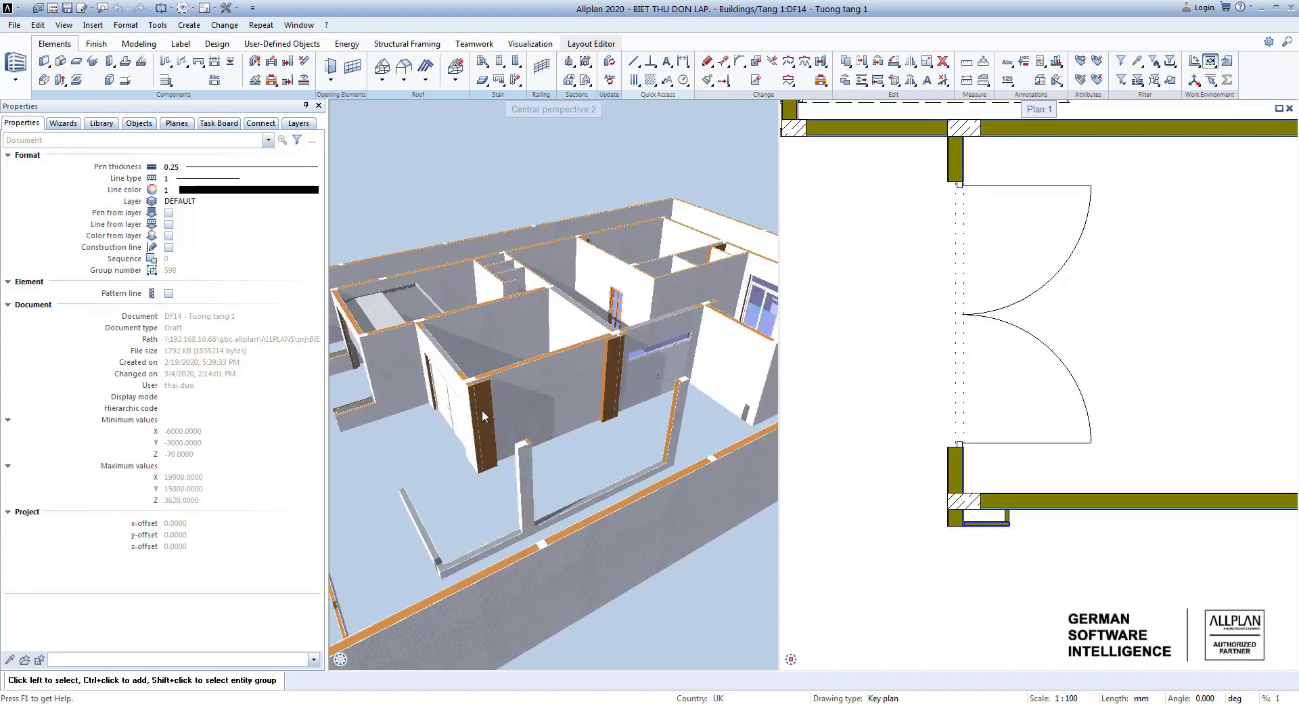
left_click(445, 414)
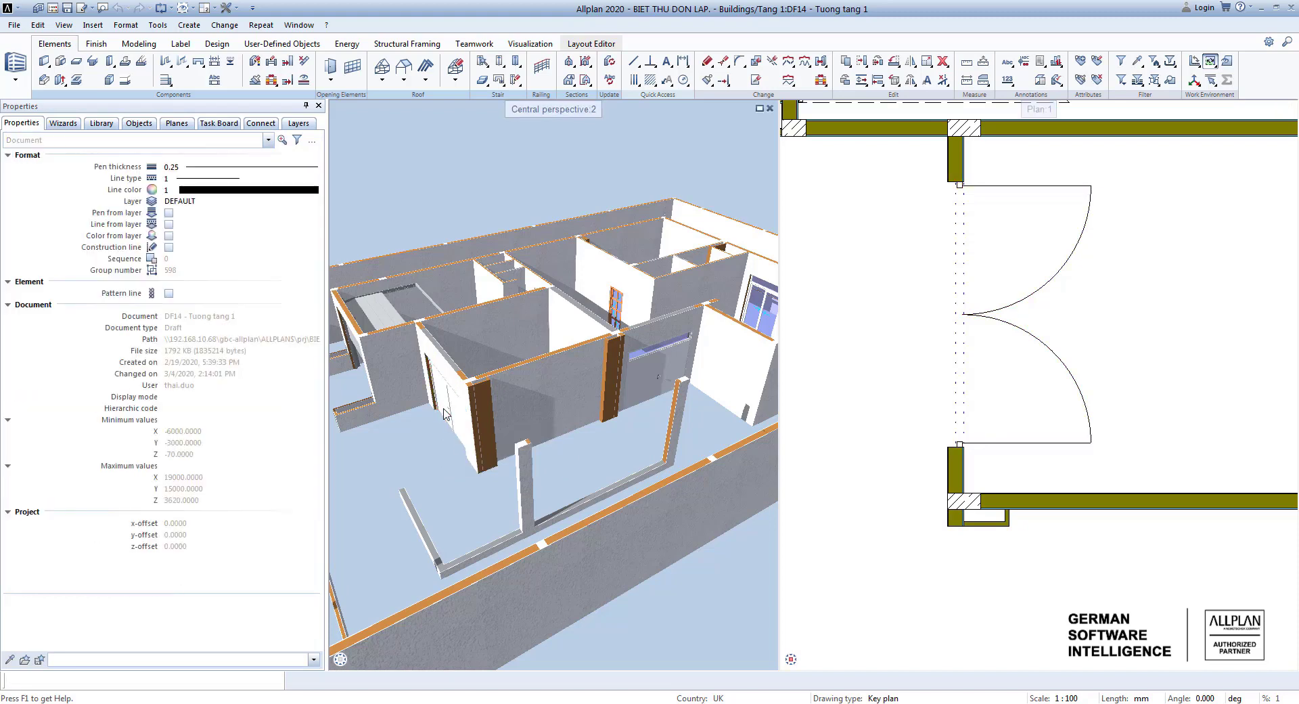
key("Delete")
double_click(444, 414)
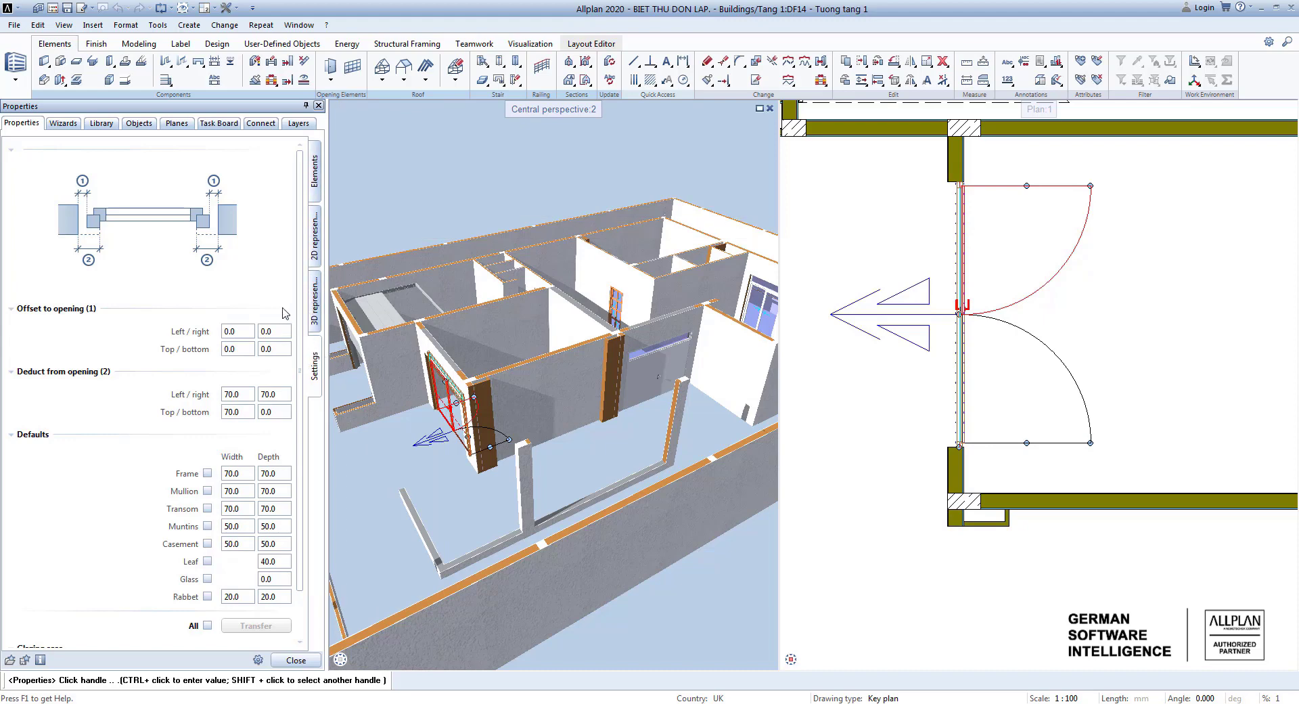
left_click(315, 186)
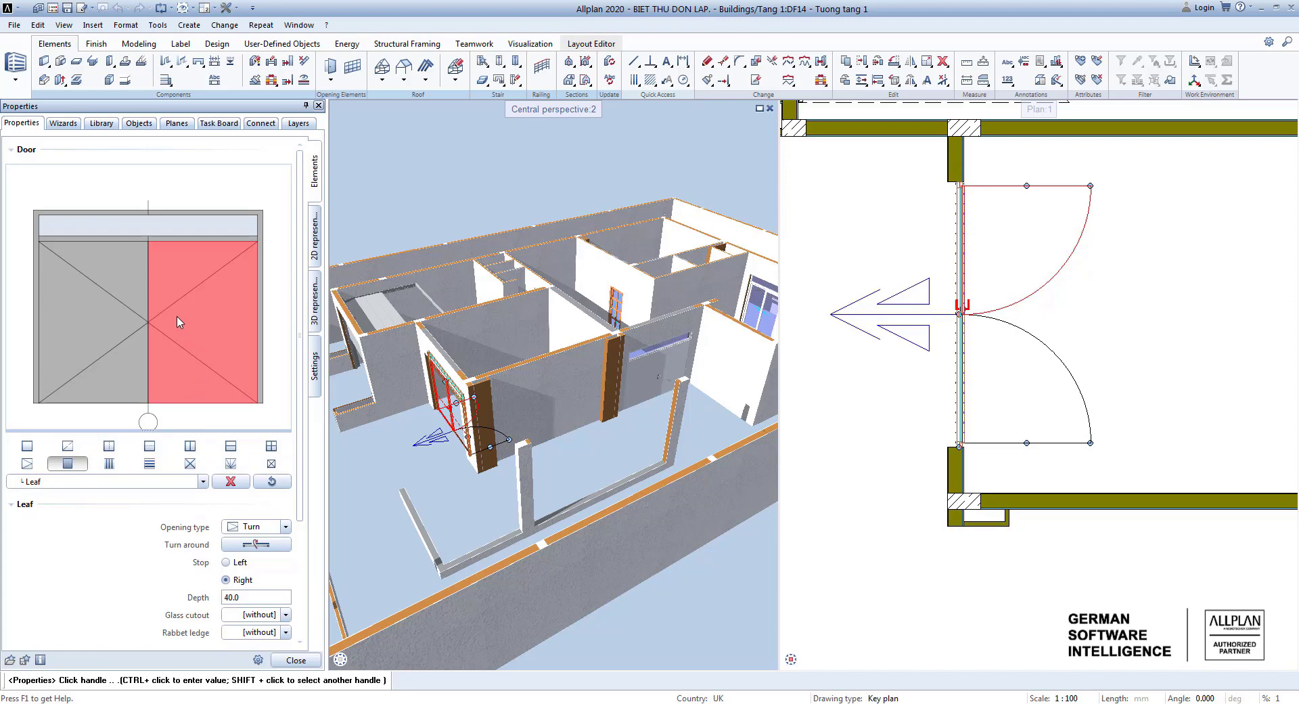
left_click(245, 220)
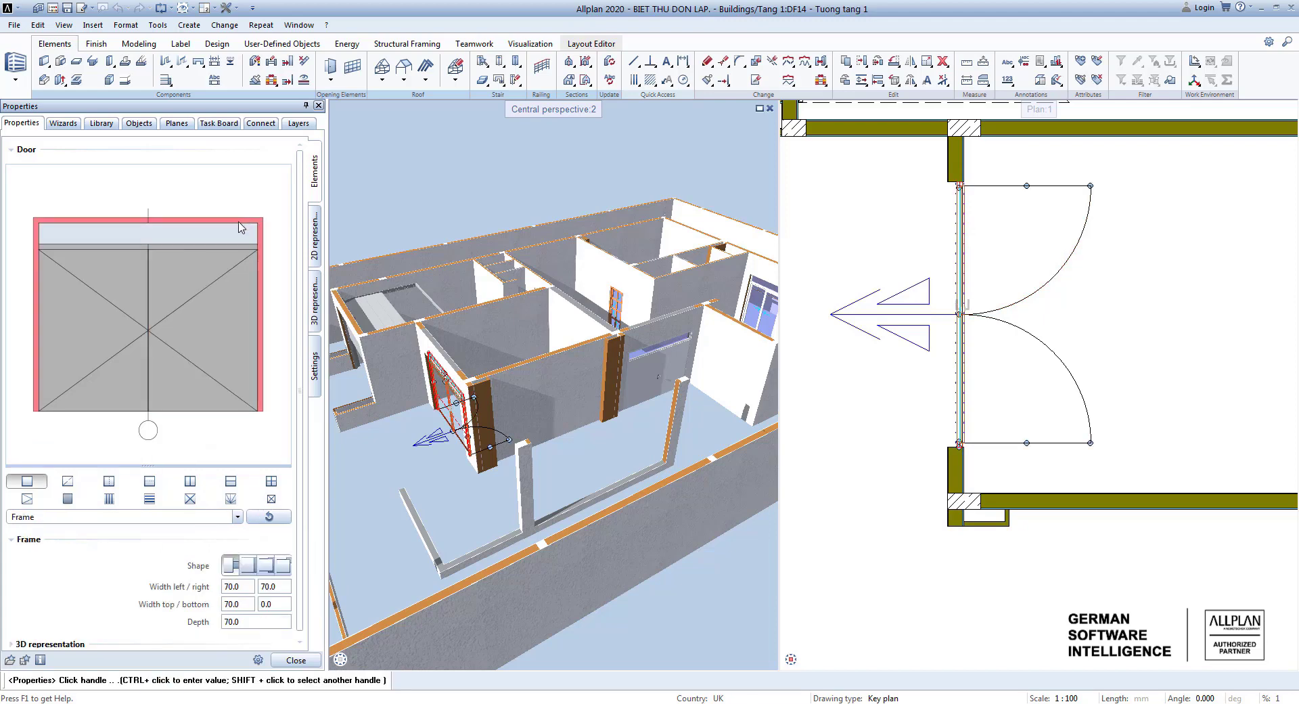
left_click(228, 242)
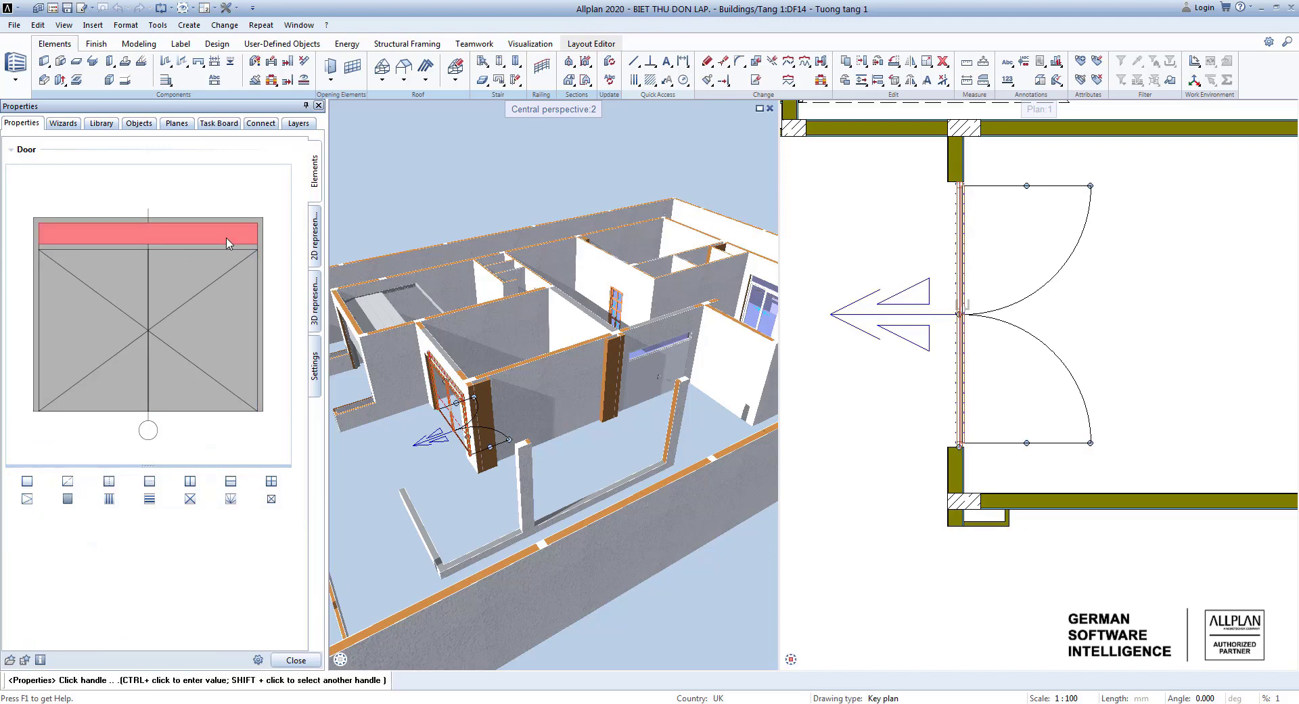
left_click(202, 279)
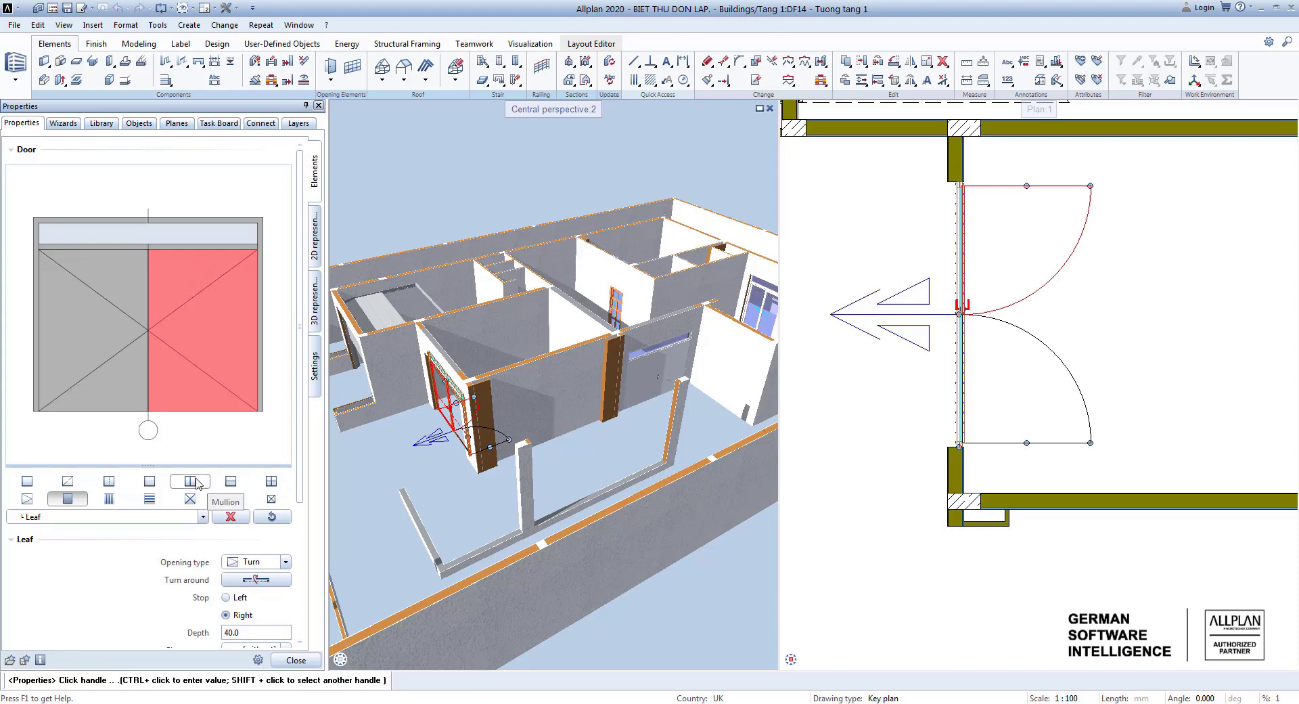
Review the right door leaf's opening types, fittings, rabbet, 2D opening symbol and 3D representation settings.
left_click(287, 562)
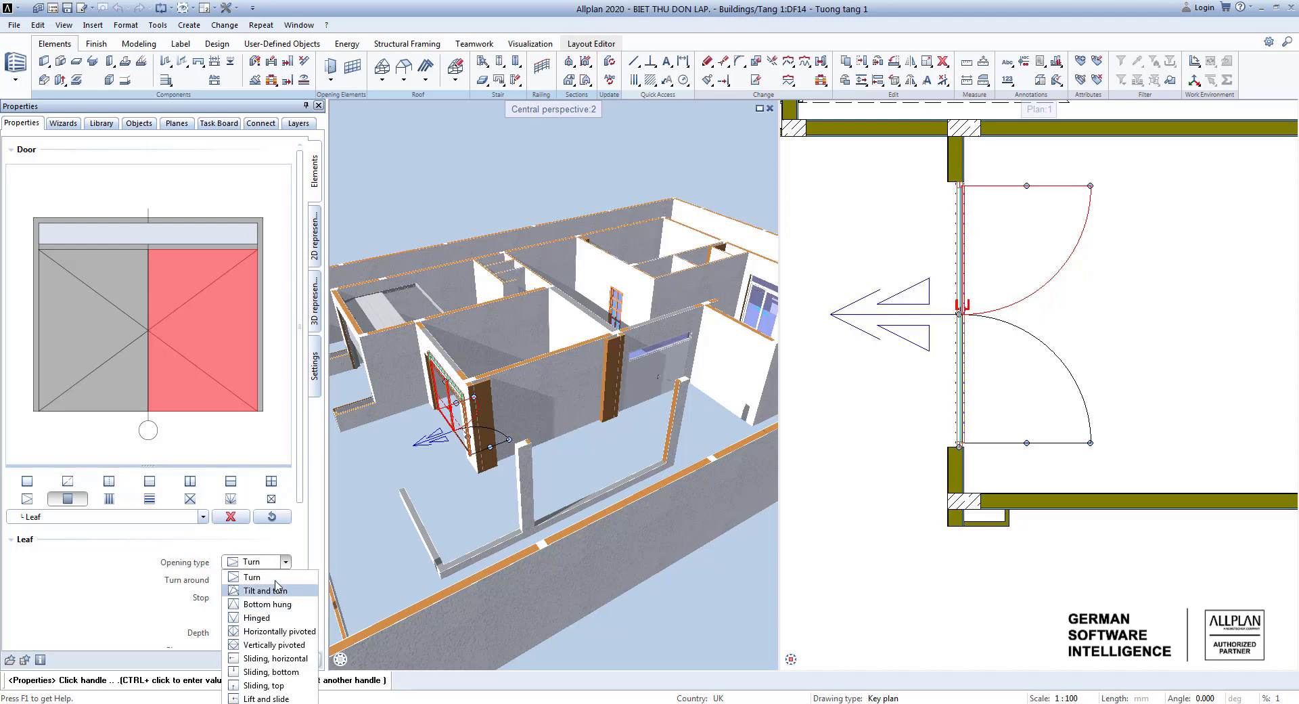
left_click(287, 564)
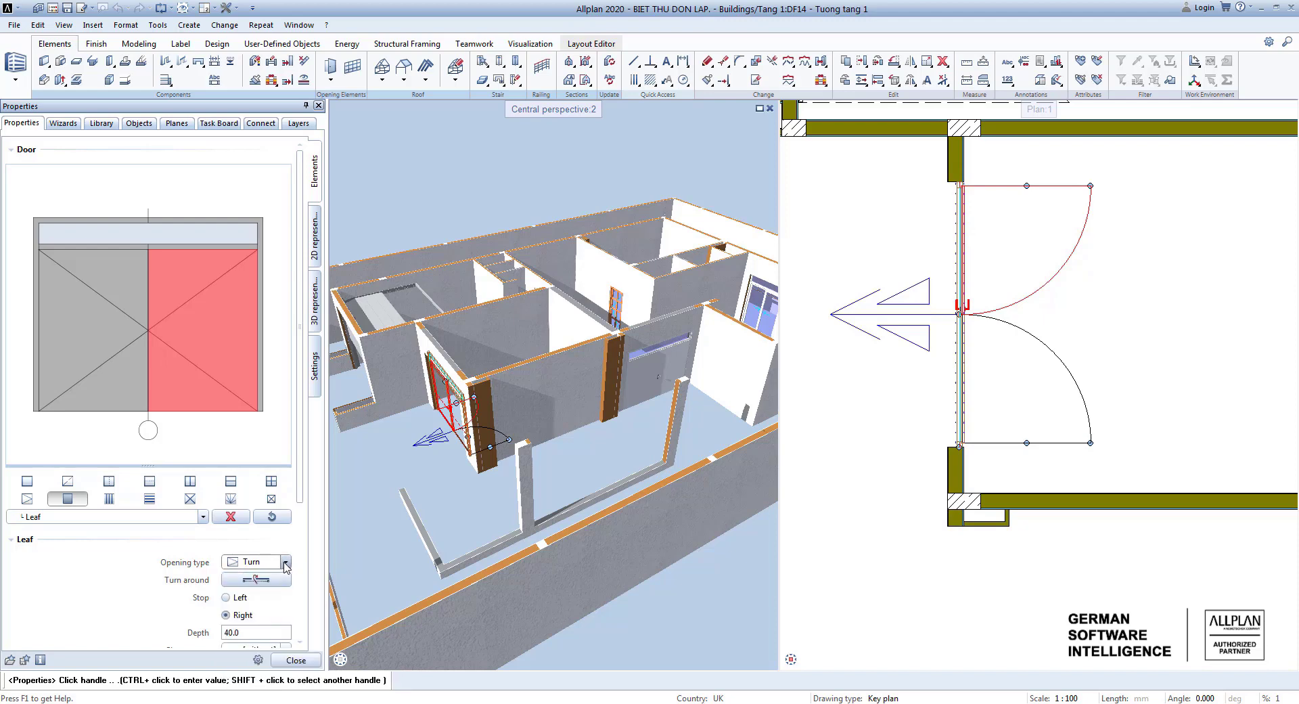
scroll(304, 575, "down", 3)
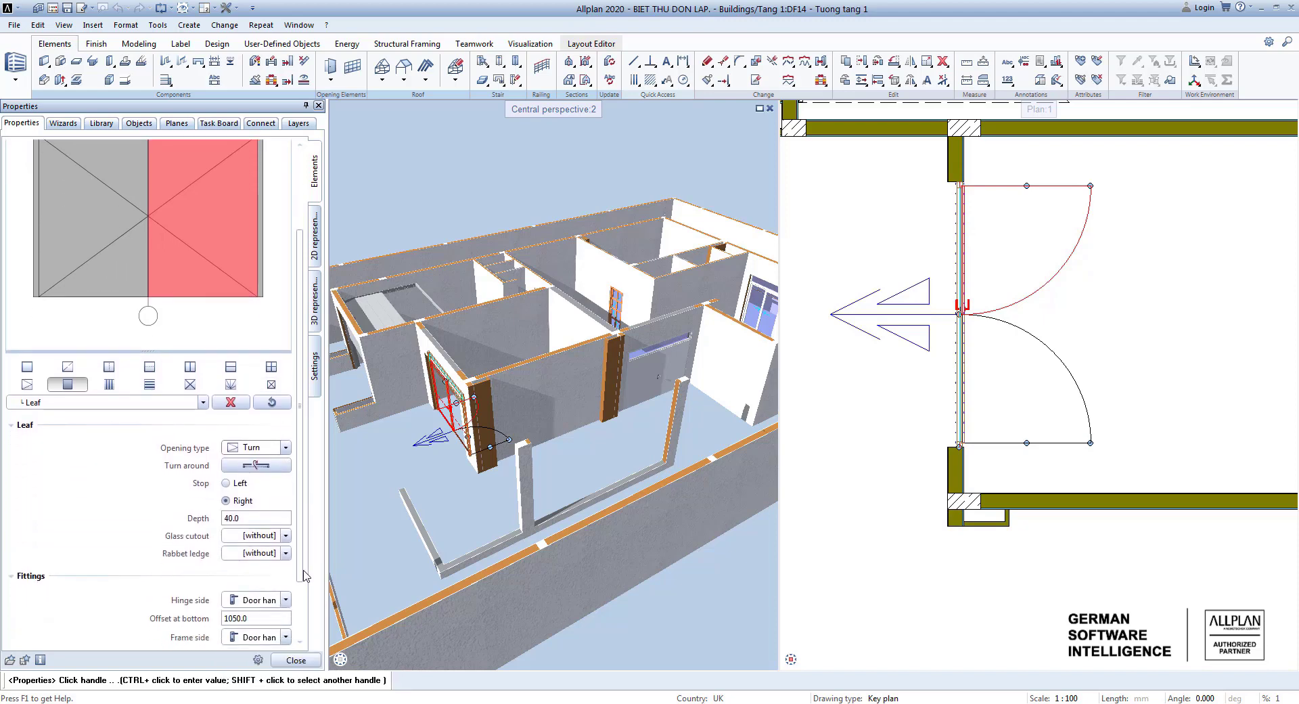
scroll(304, 575, "down", 1)
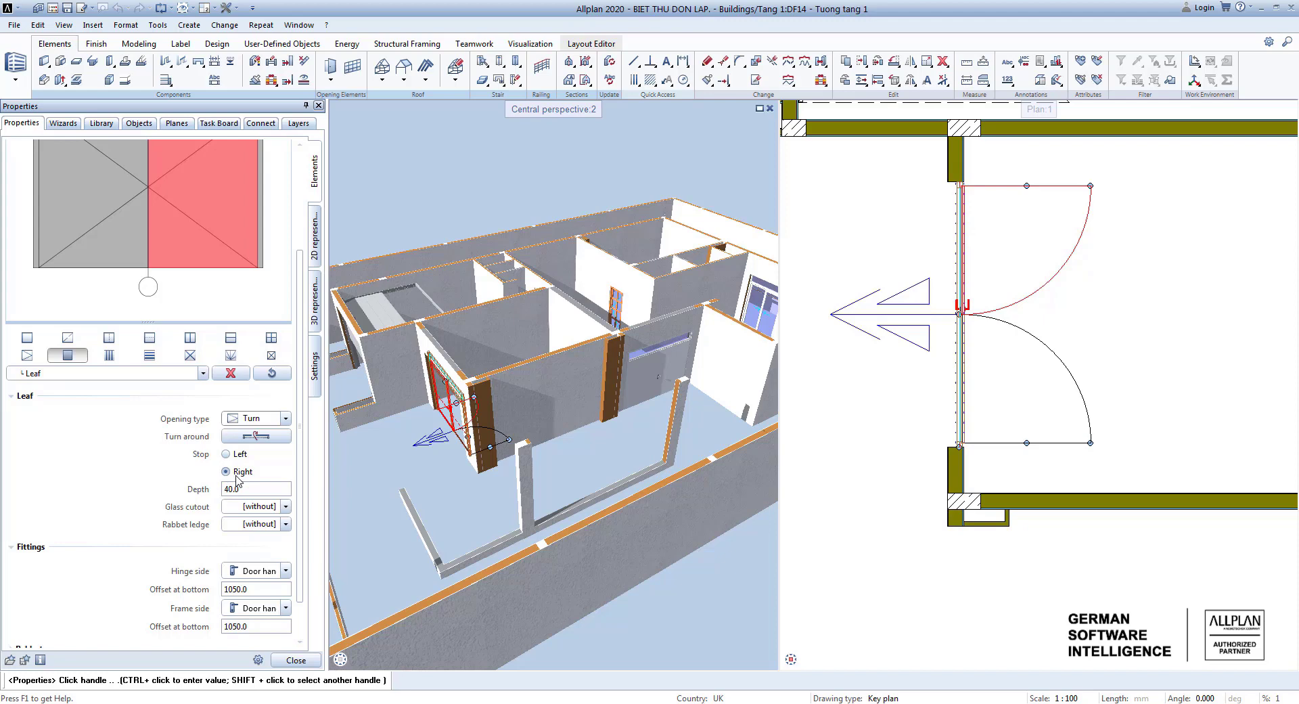
scroll(236, 480, "down", 2)
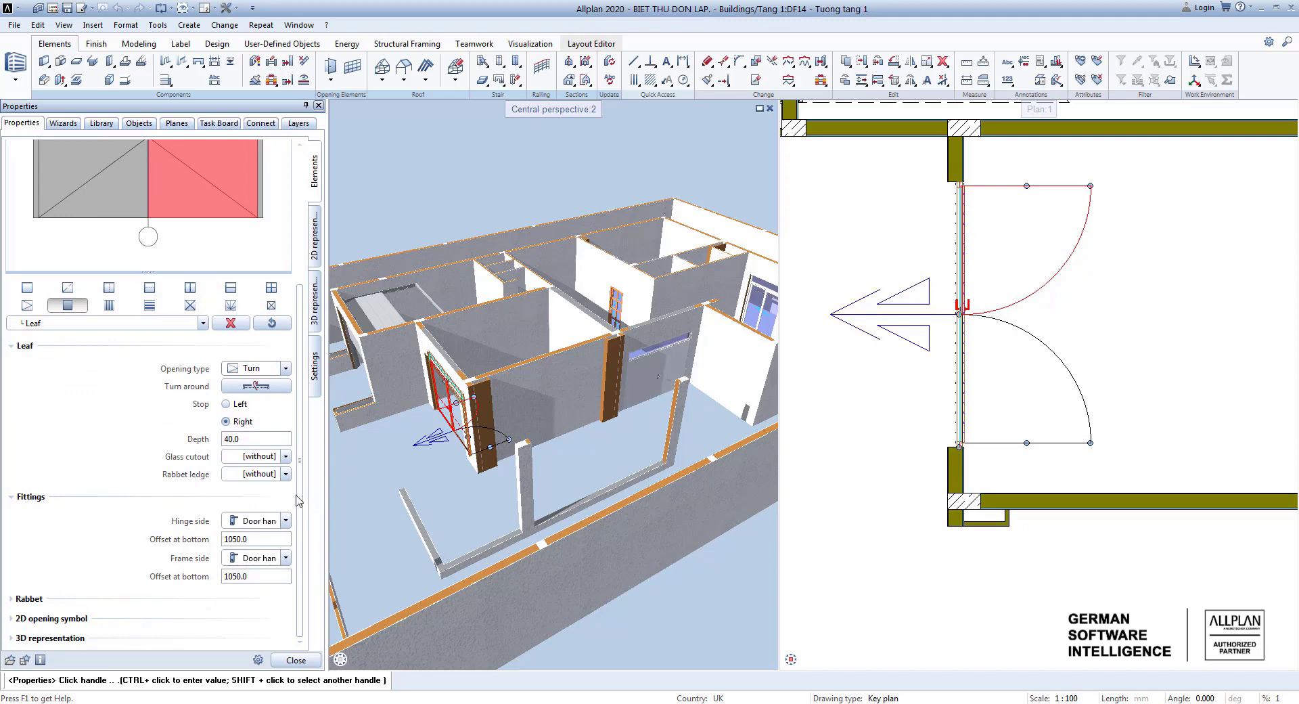
left_click(12, 599)
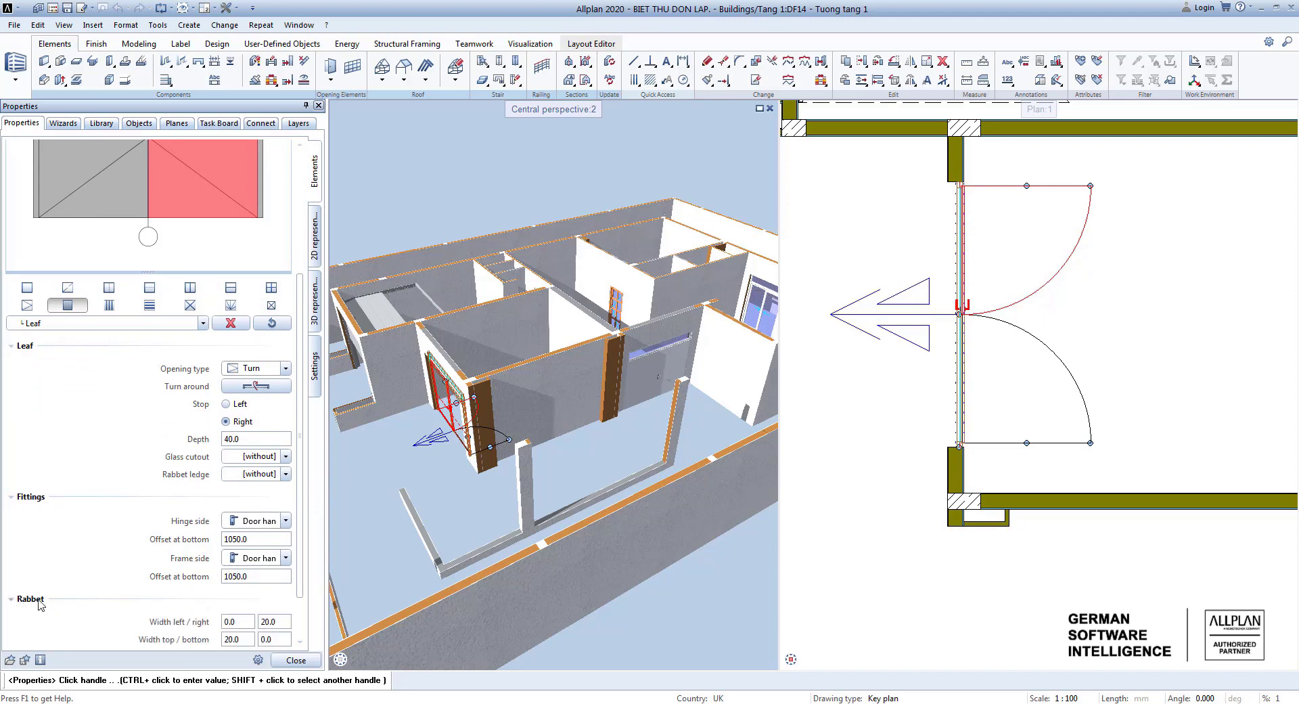
scroll(245, 578, "down", 2)
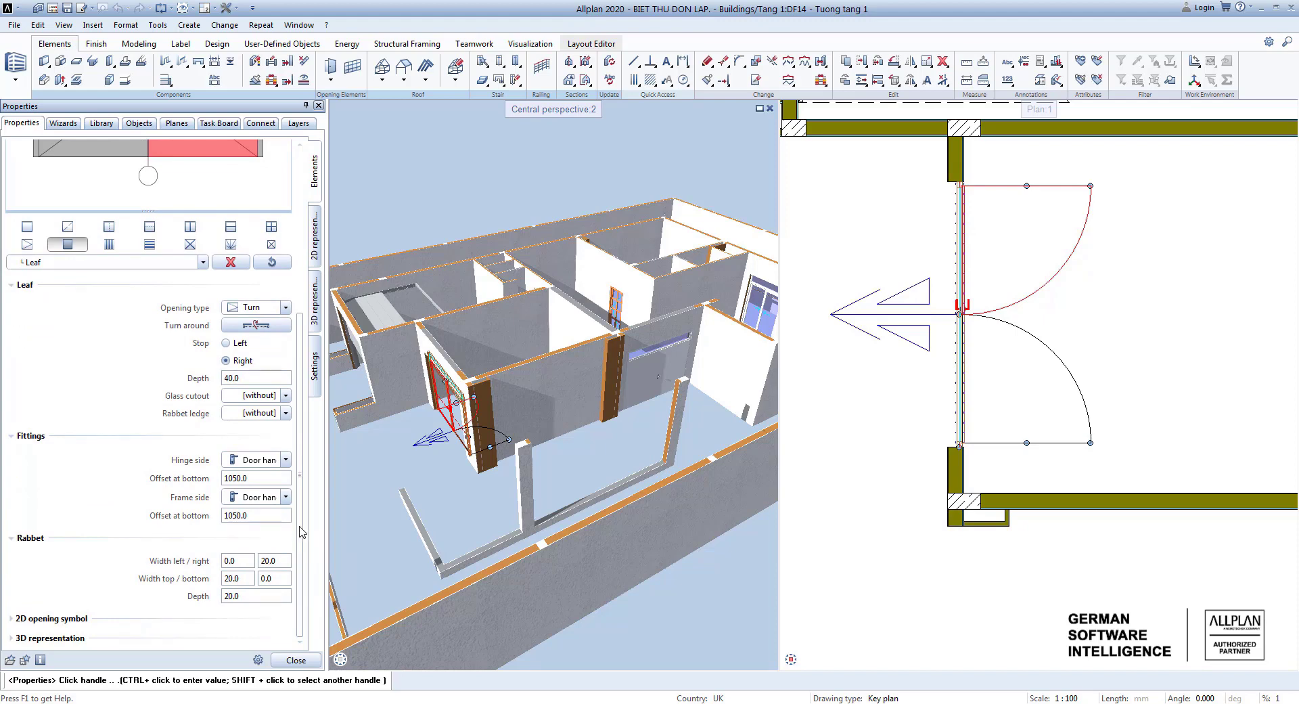
left_click(12, 618)
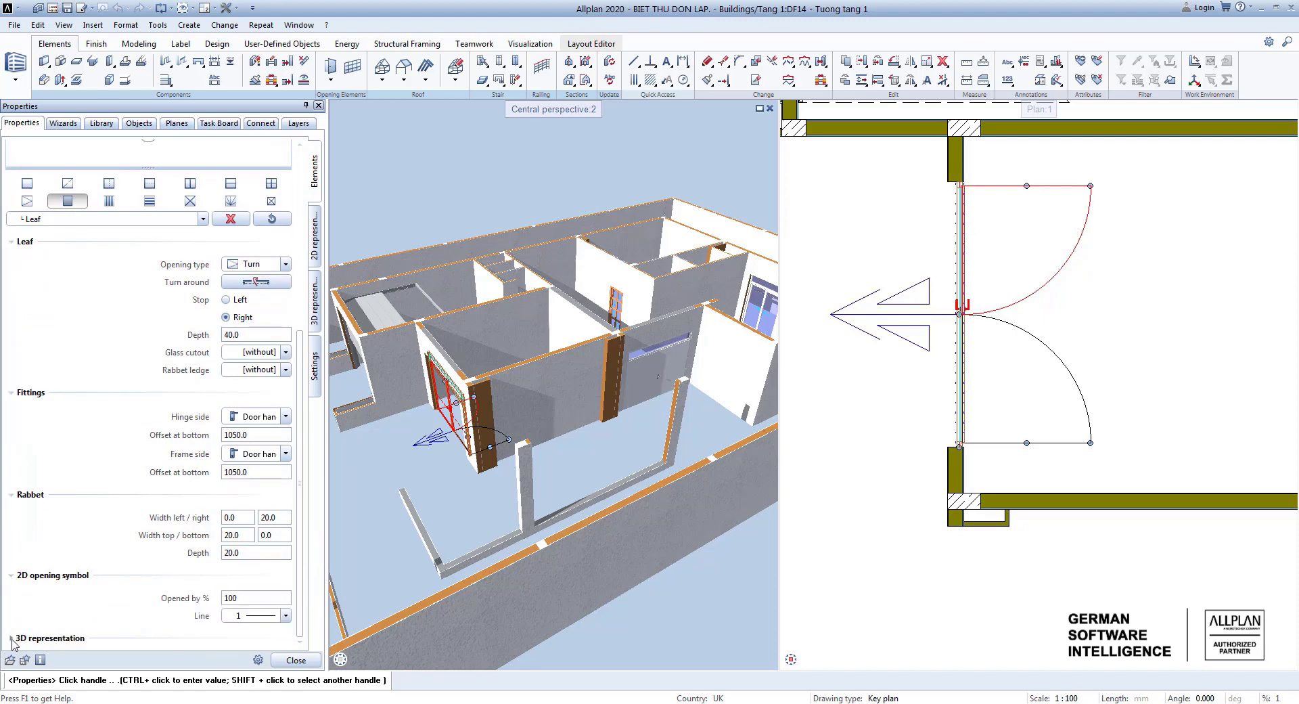
left_click(12, 638)
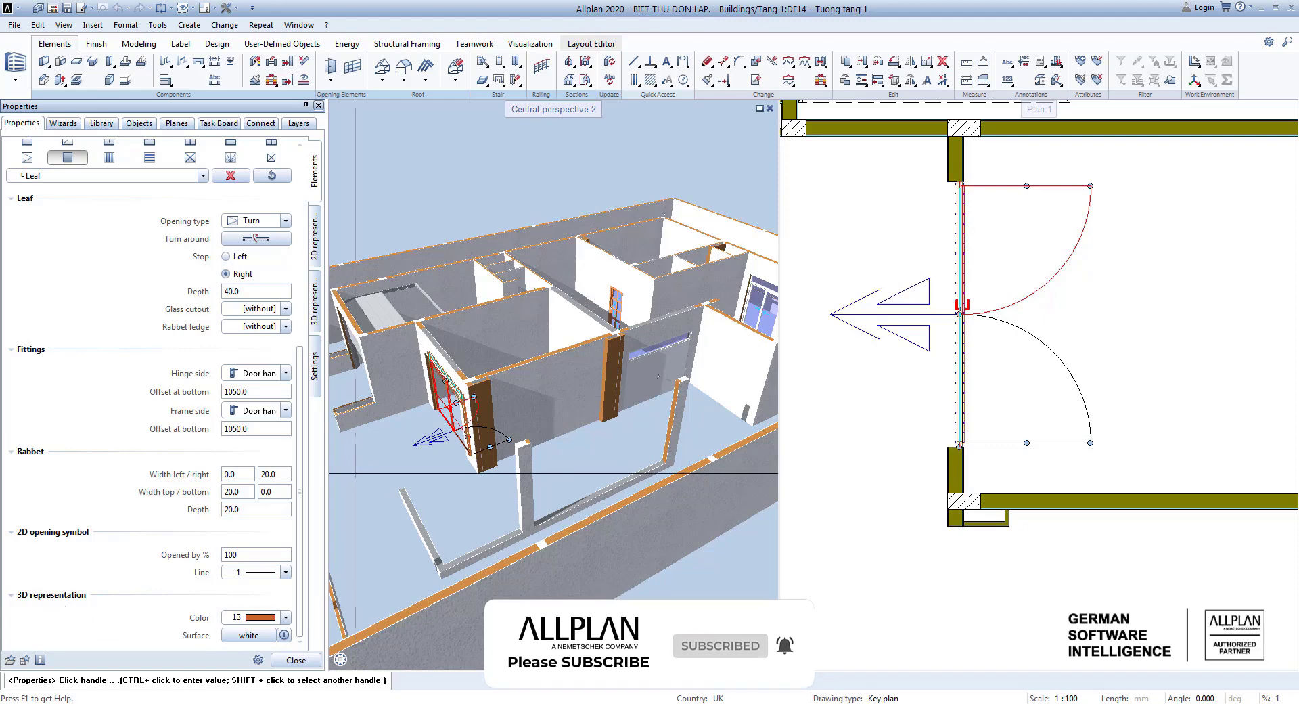
scroll(303, 471, "up", 5)
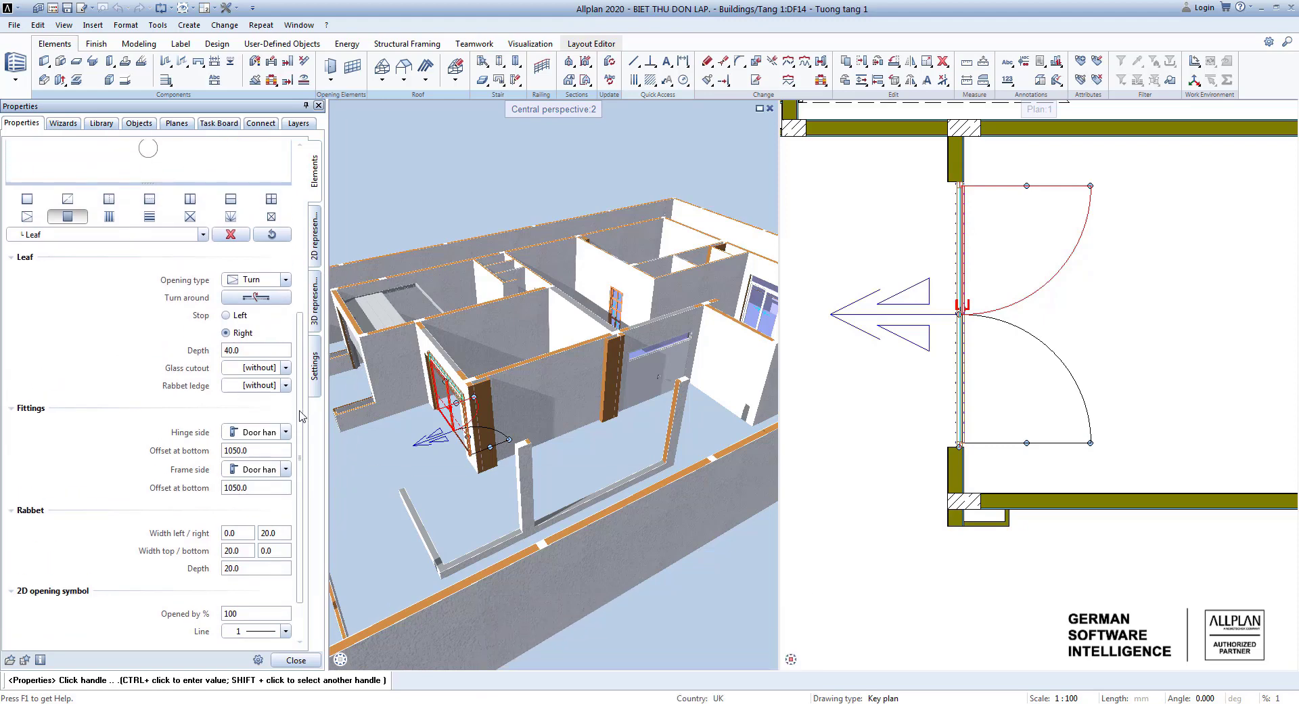
Review the door SmartPart's 2D representation, 3D representation, offset and default dimension settings, and close its properties.
left_click(316, 254)
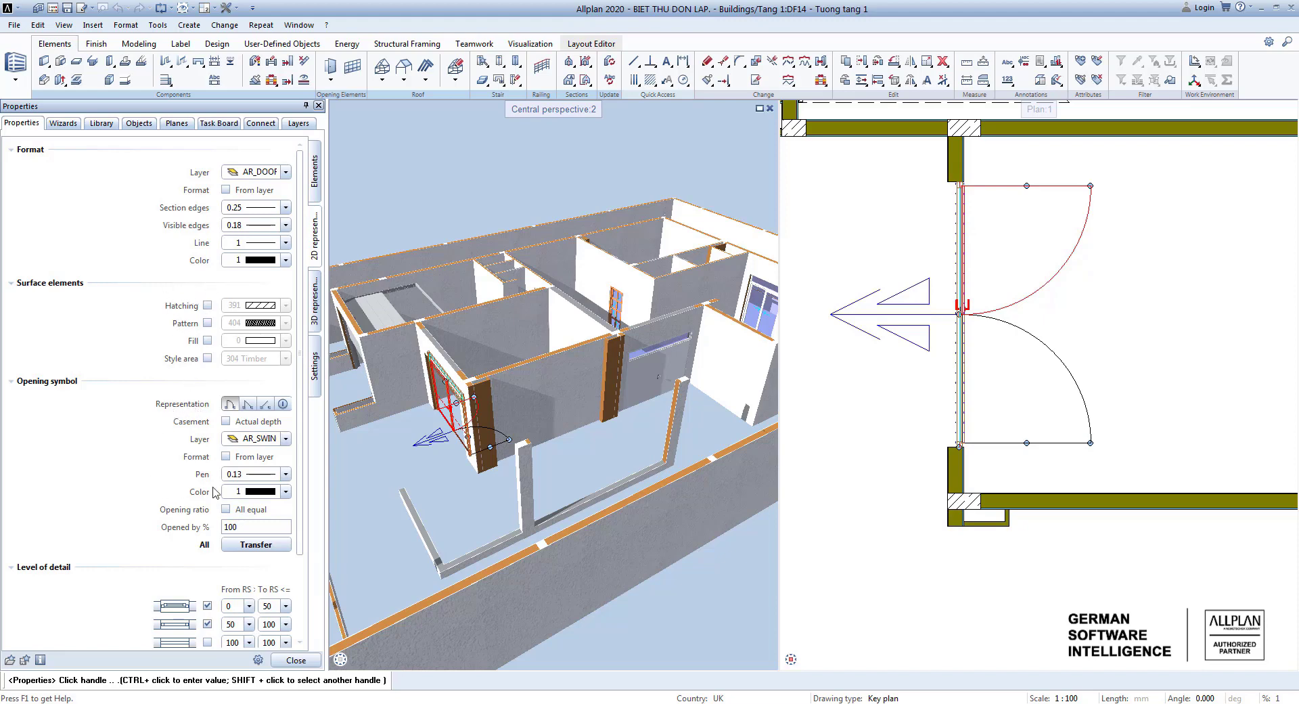
scroll(159, 480, "down", 3)
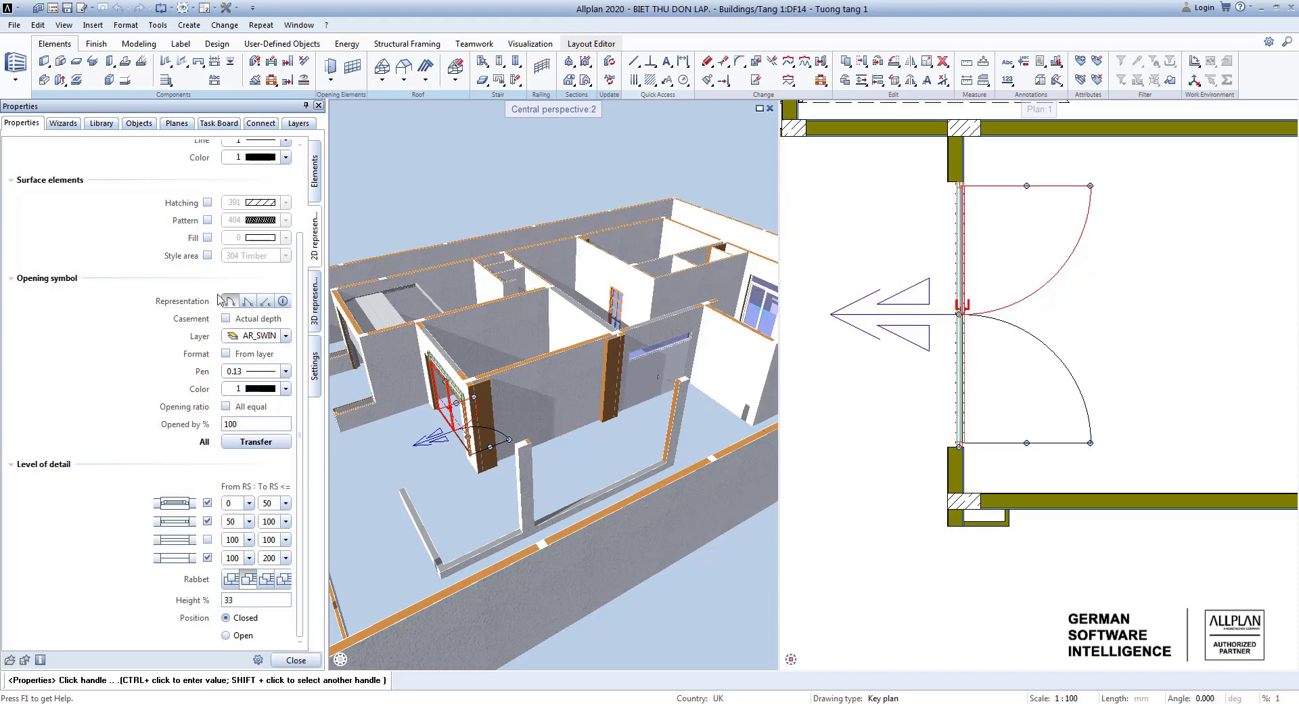
left_click(314, 326)
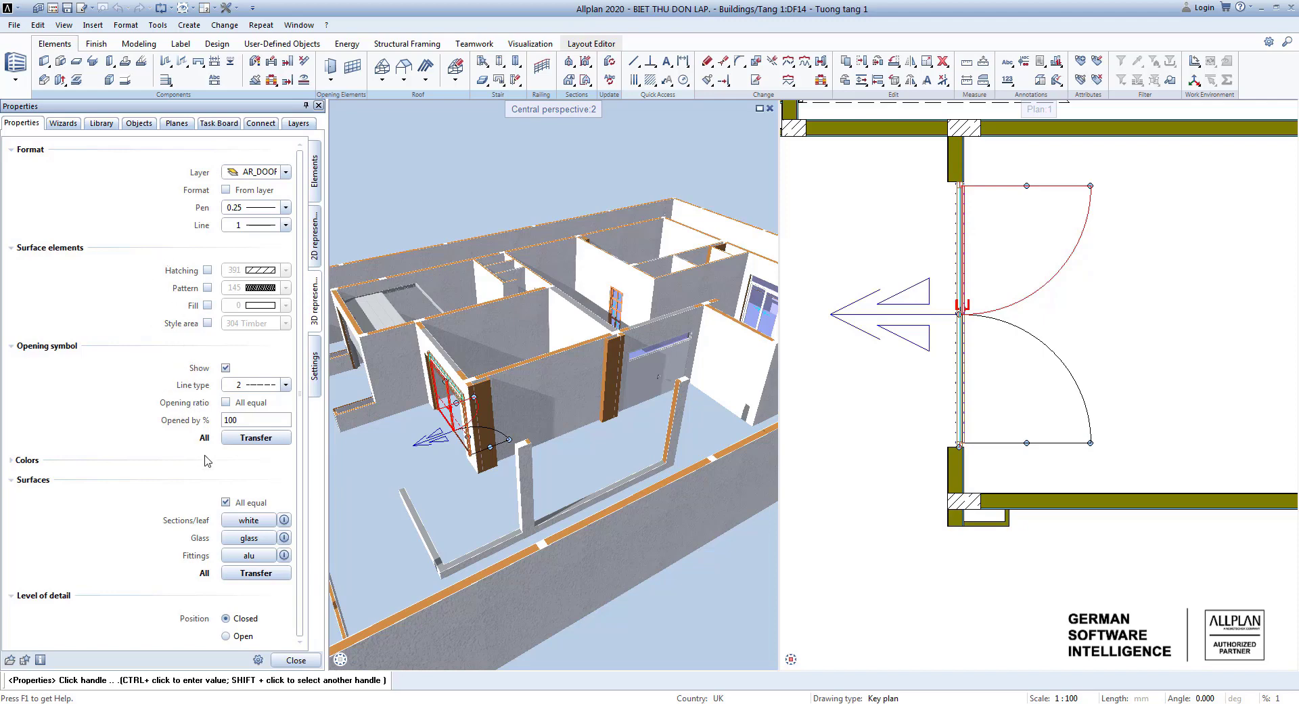
key("Escape")
left_click(315, 369)
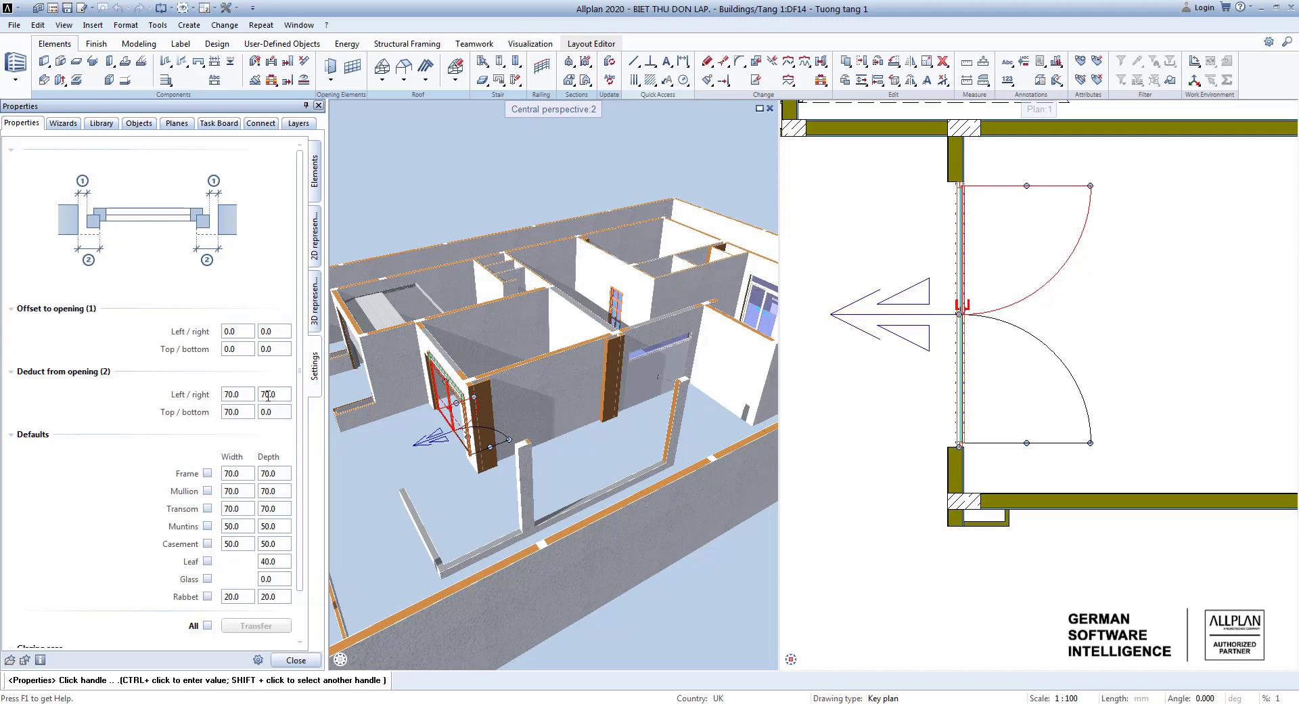
left_click_drag(300, 381, 311, 439)
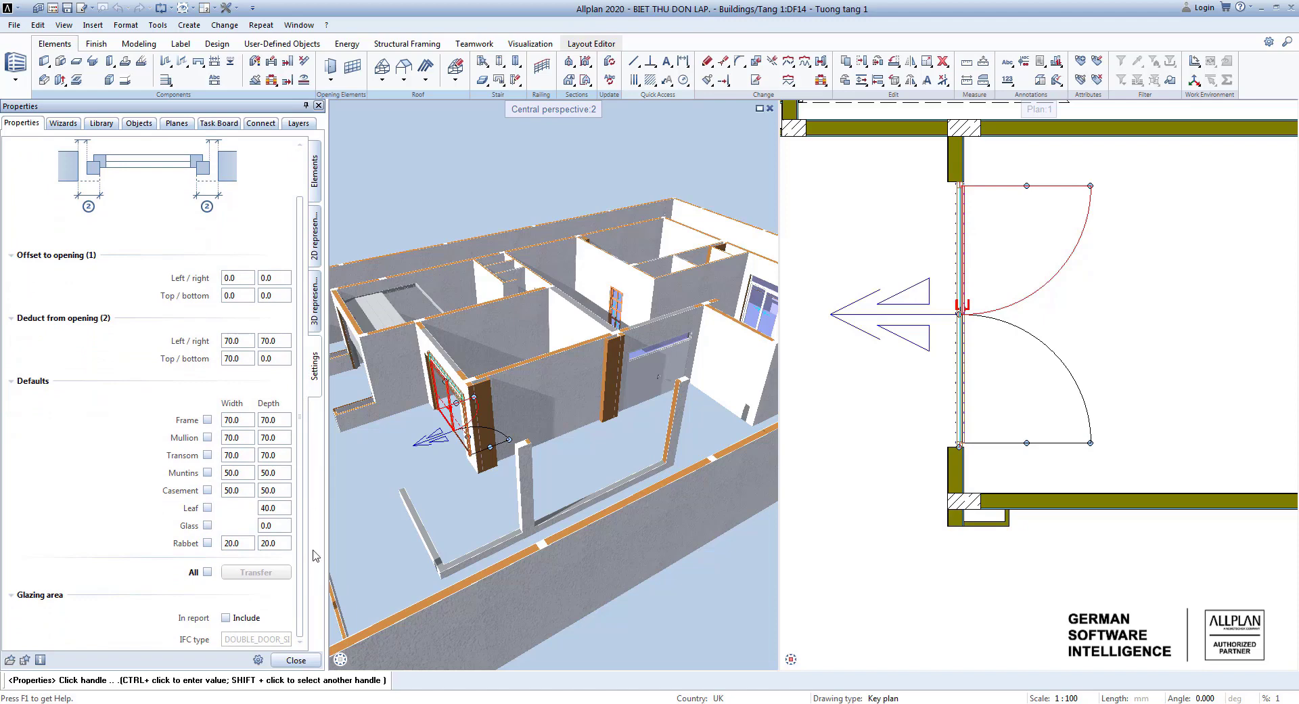
left_click(312, 662)
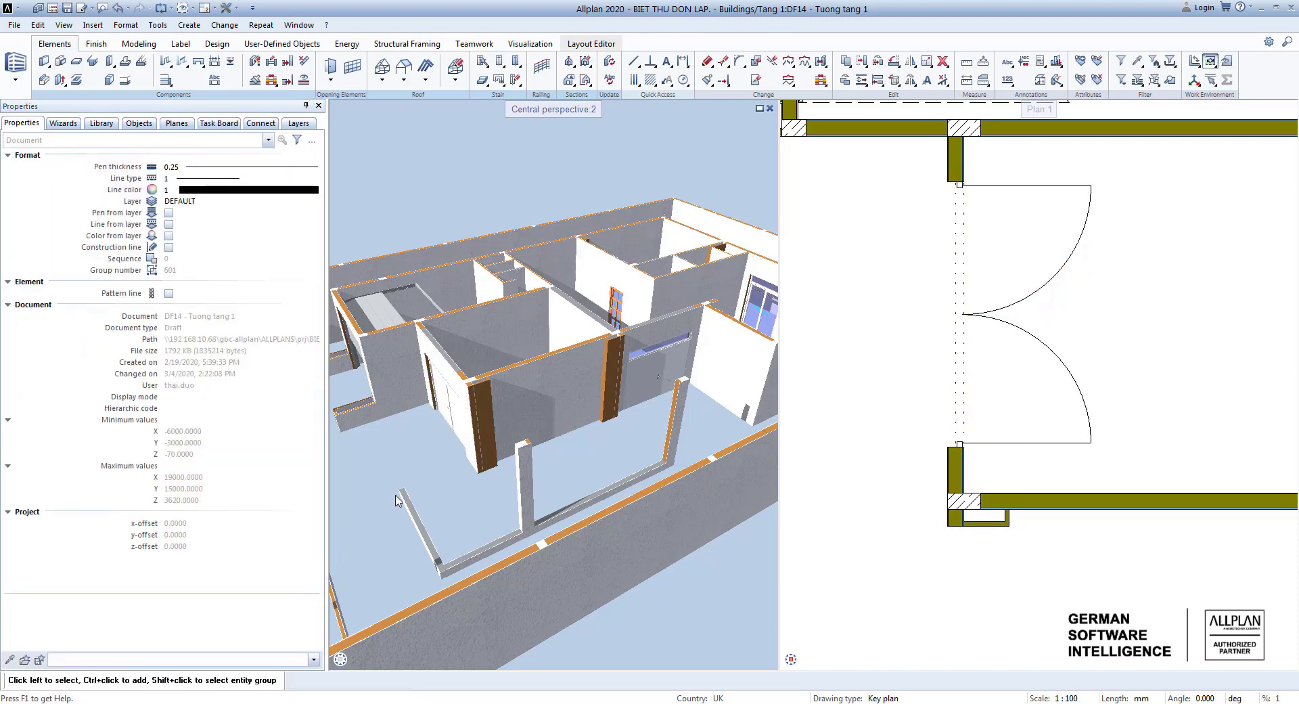
Show the Architecture template wizard's Door template with all door types, alongside the whole floor plan.
scroll(452, 404, "down", 3)
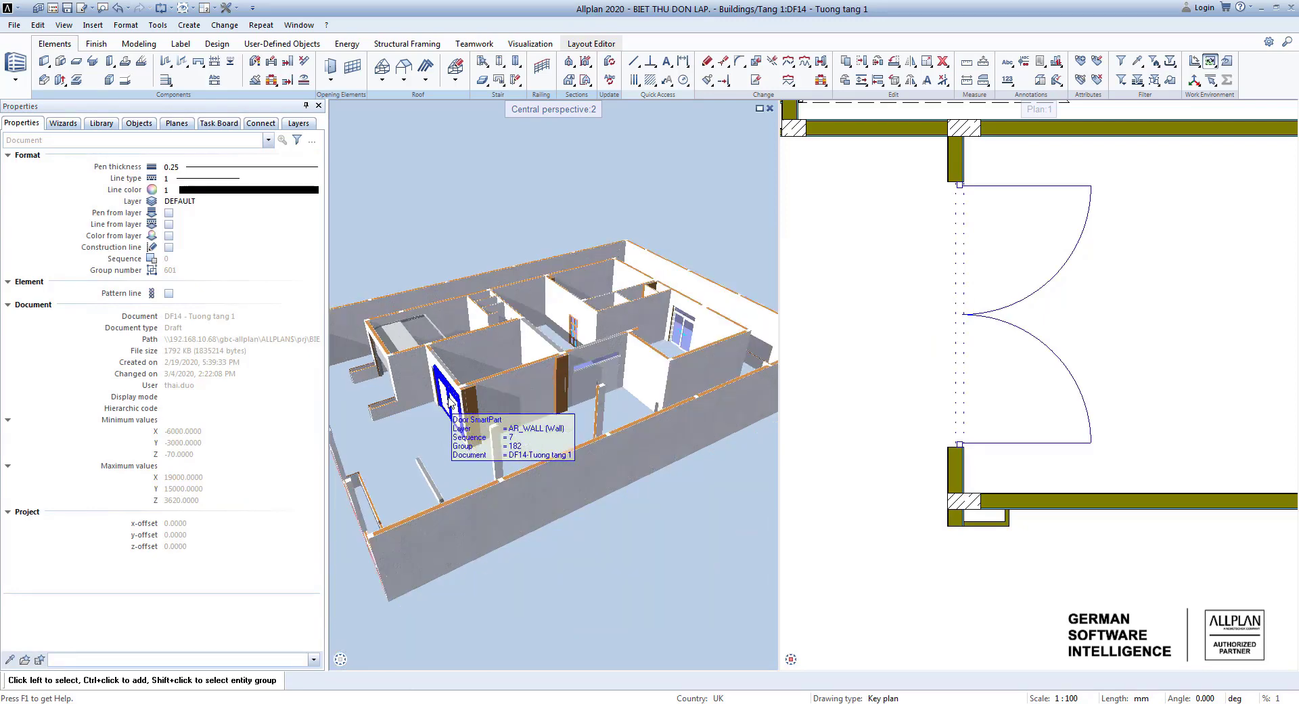
middle_click_drag(449, 400, 439, 426)
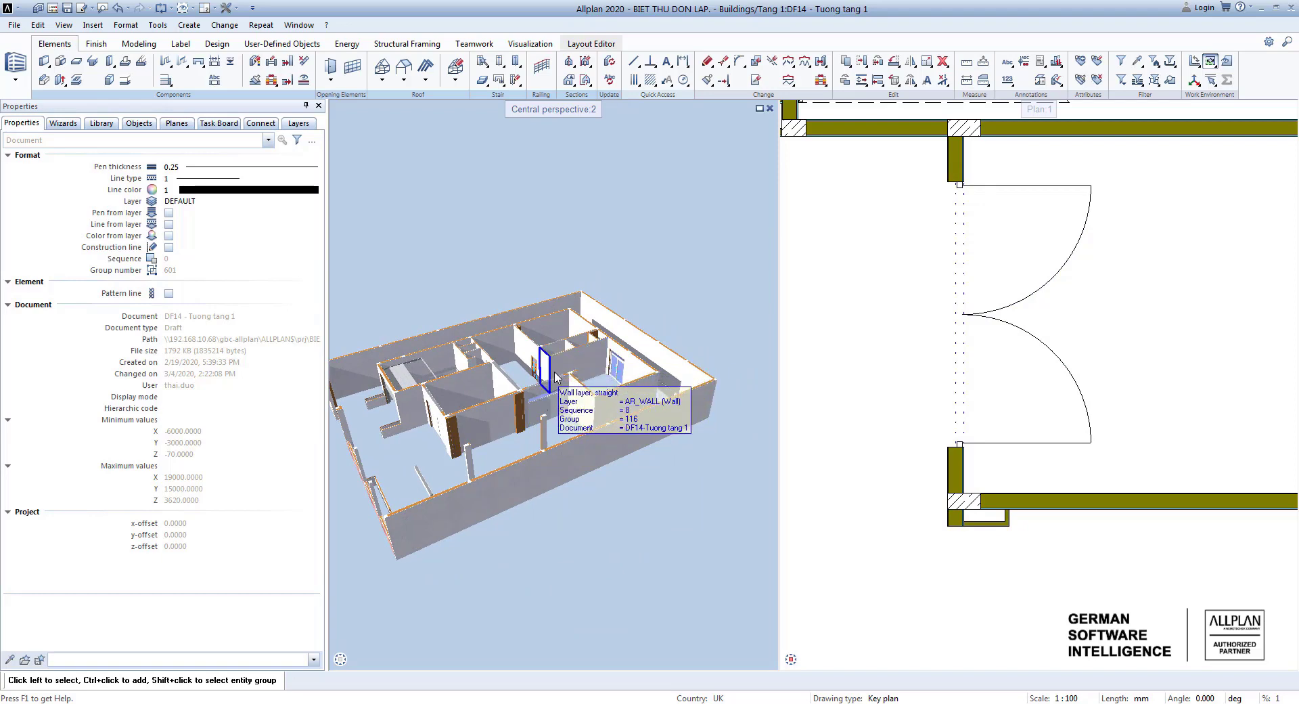
scroll(1010, 349, "down", 2)
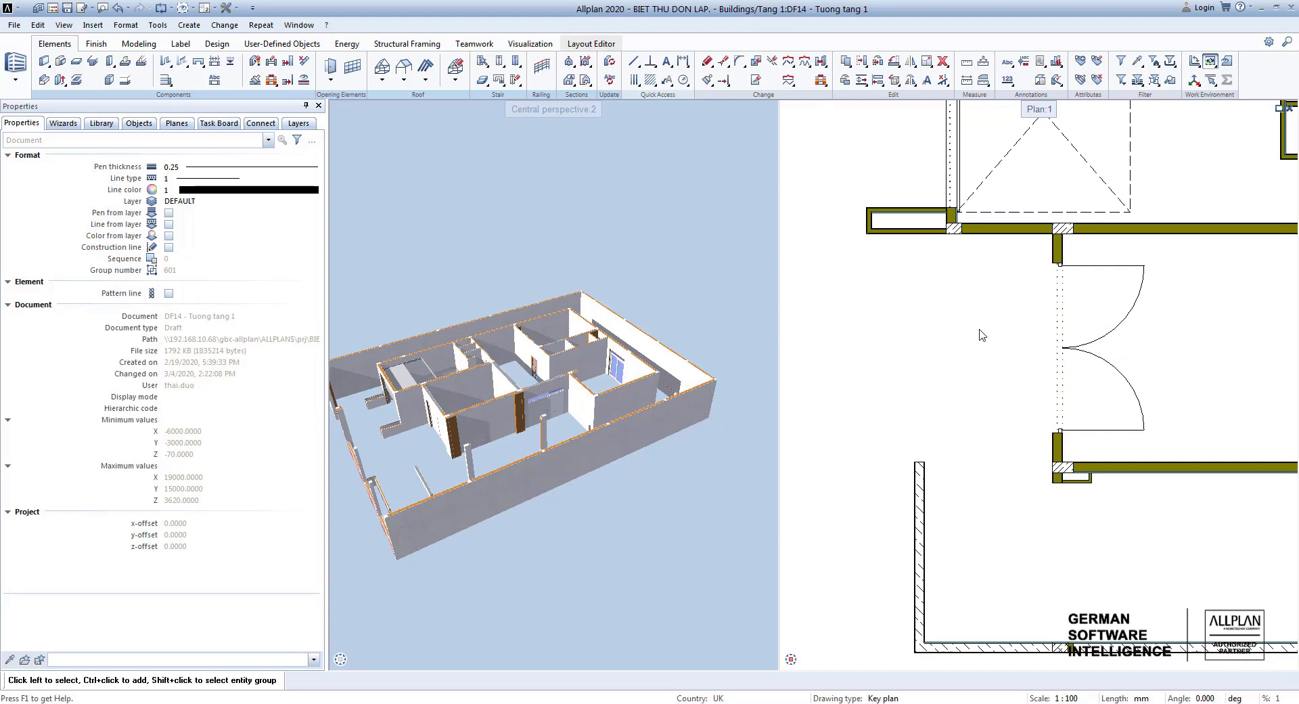
left_click(63, 124)
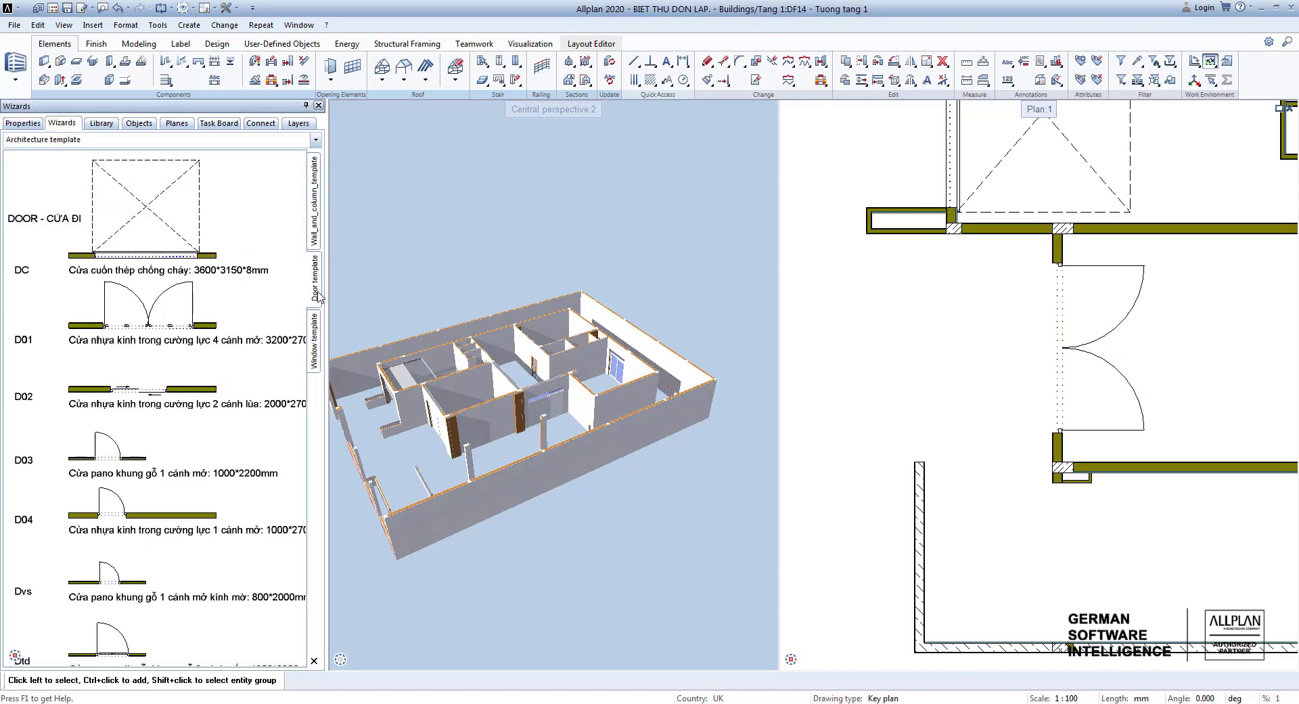
scroll(152, 294, "down", 2)
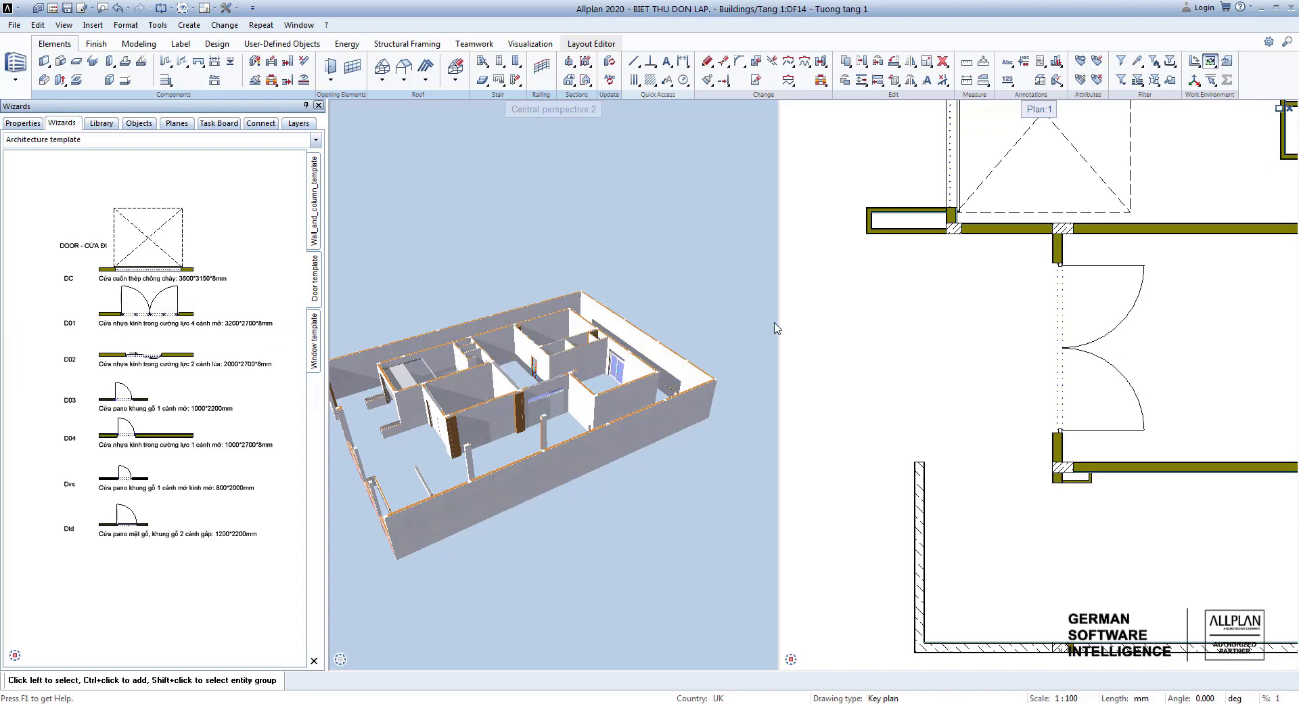
scroll(887, 298, "down", 5)
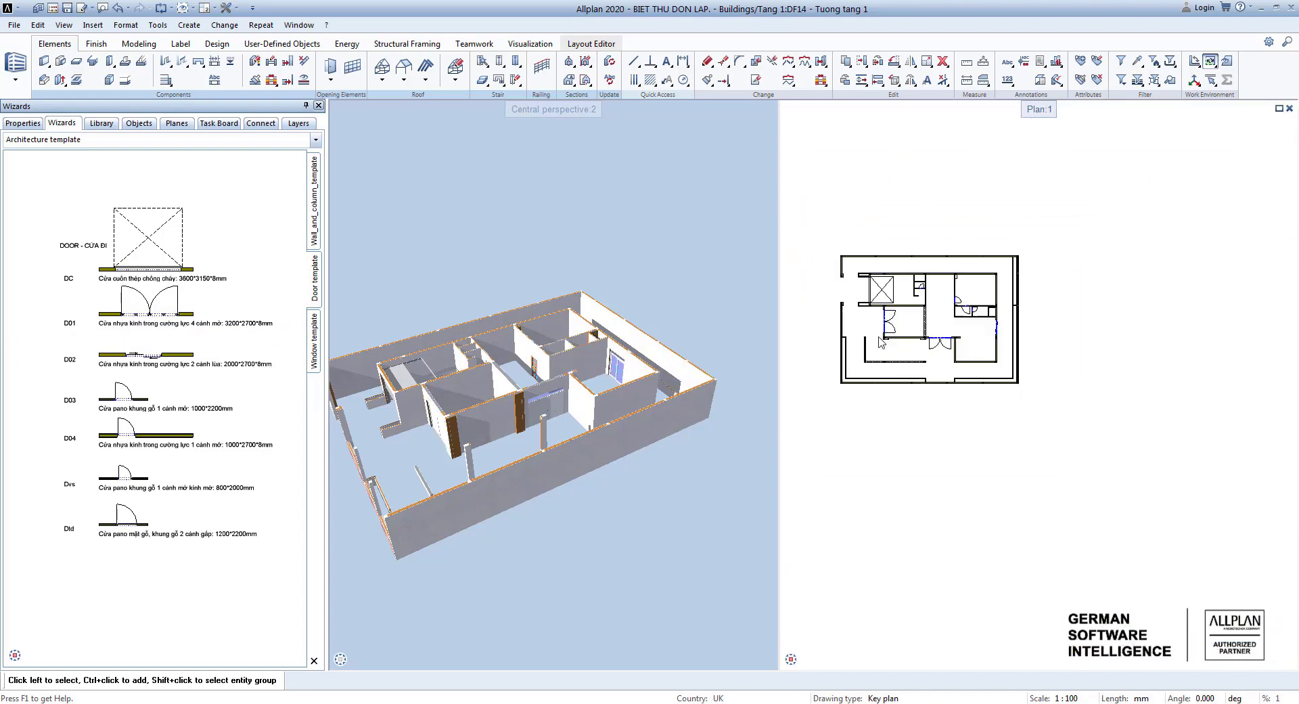
scroll(917, 319, "up", 2)
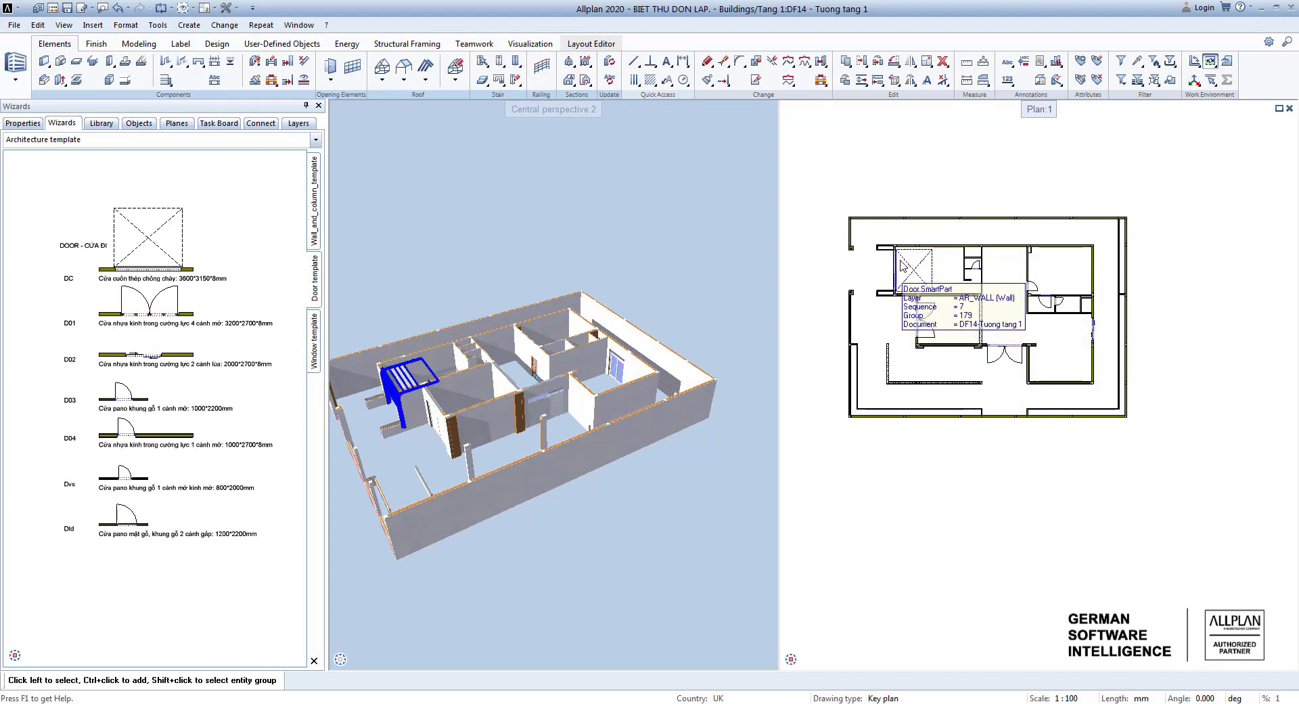
Delete all Opening elements and Openings from drawing file DF14-Tuong tang 1, selecting them through the object list.
left_click(137, 123)
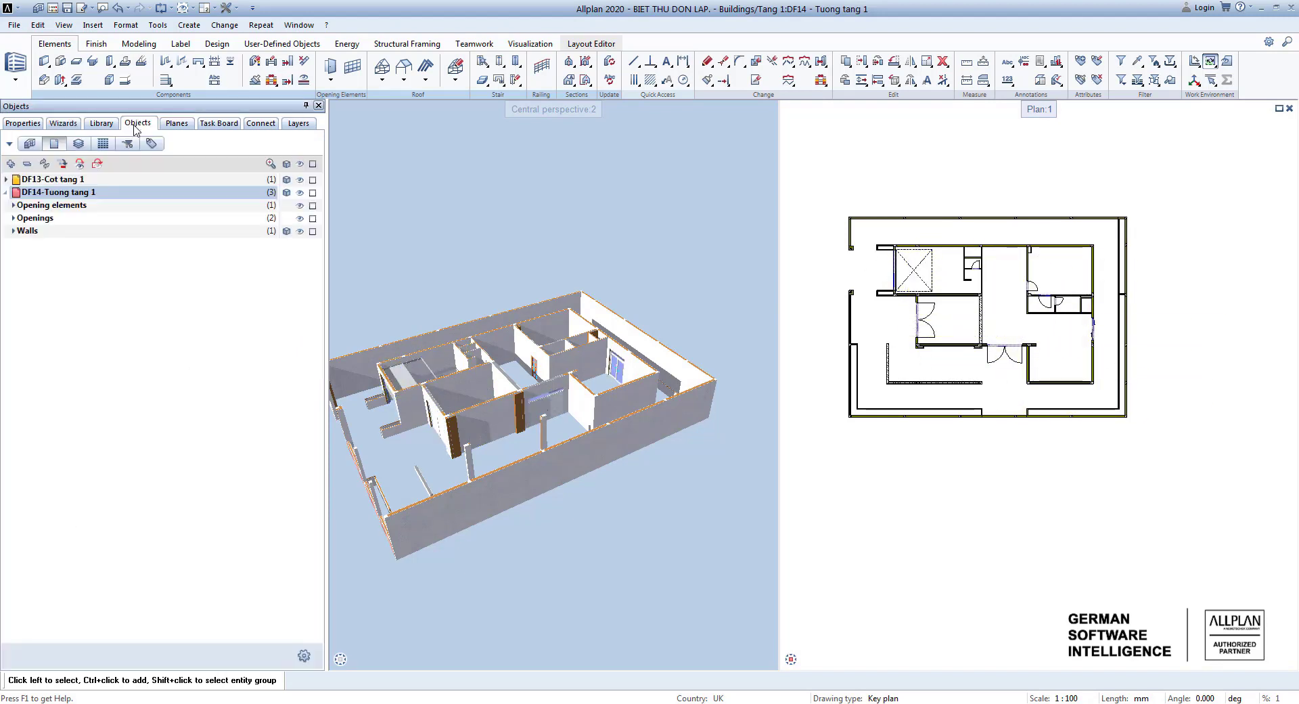
left_click(312, 206)
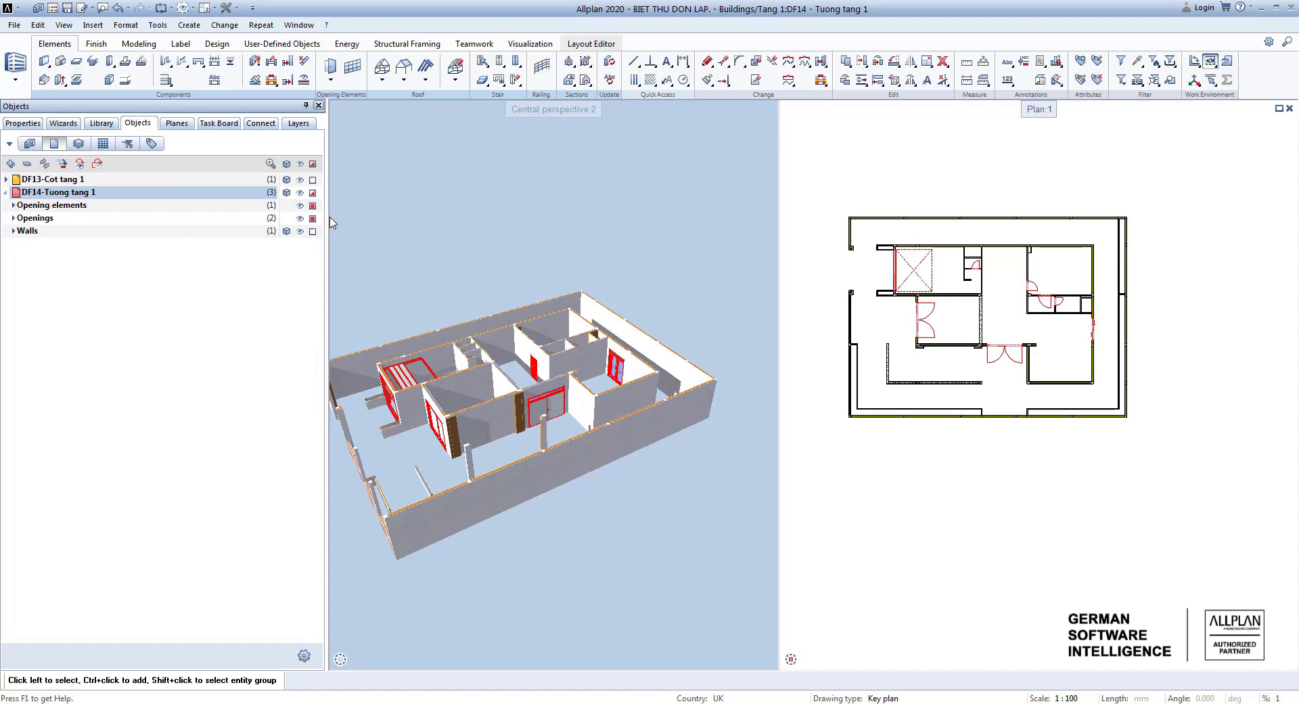
key("Delete")
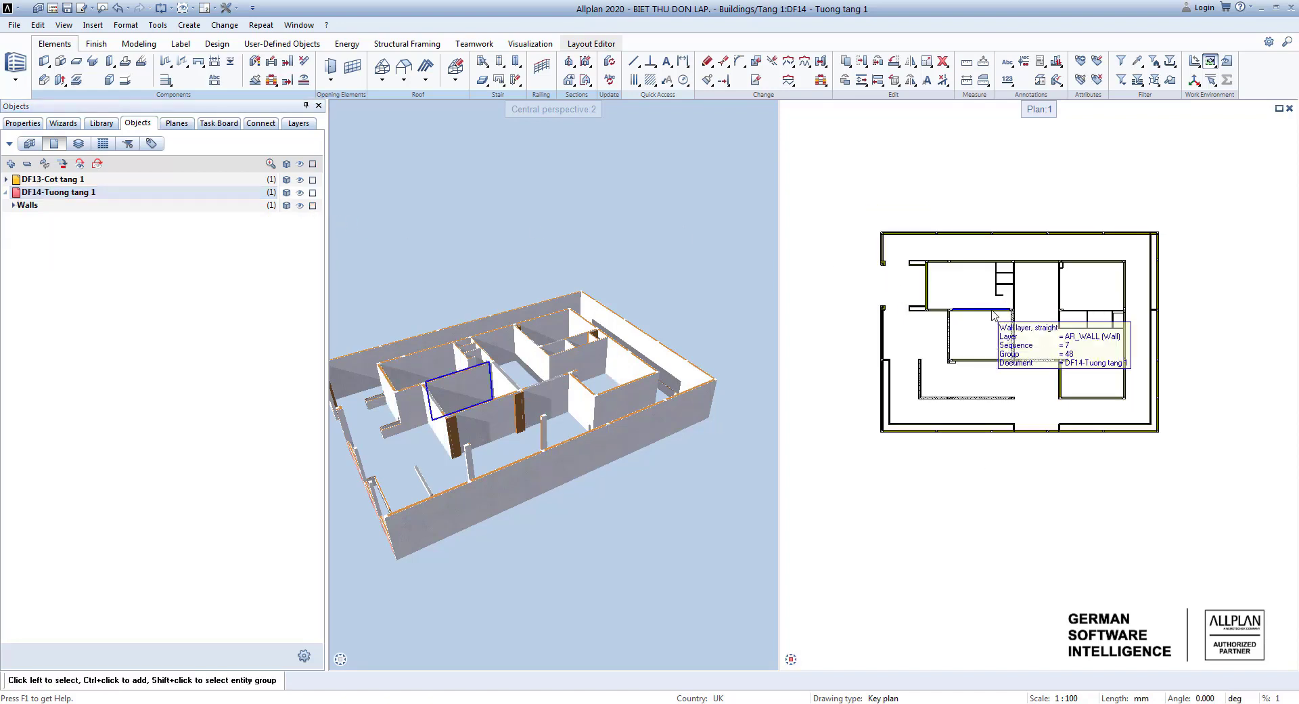
Start a new door that takes over the settings of the DC rolling steel door (3600*3150*8mm) from the Door template.
scroll(846, 355, "up", 3)
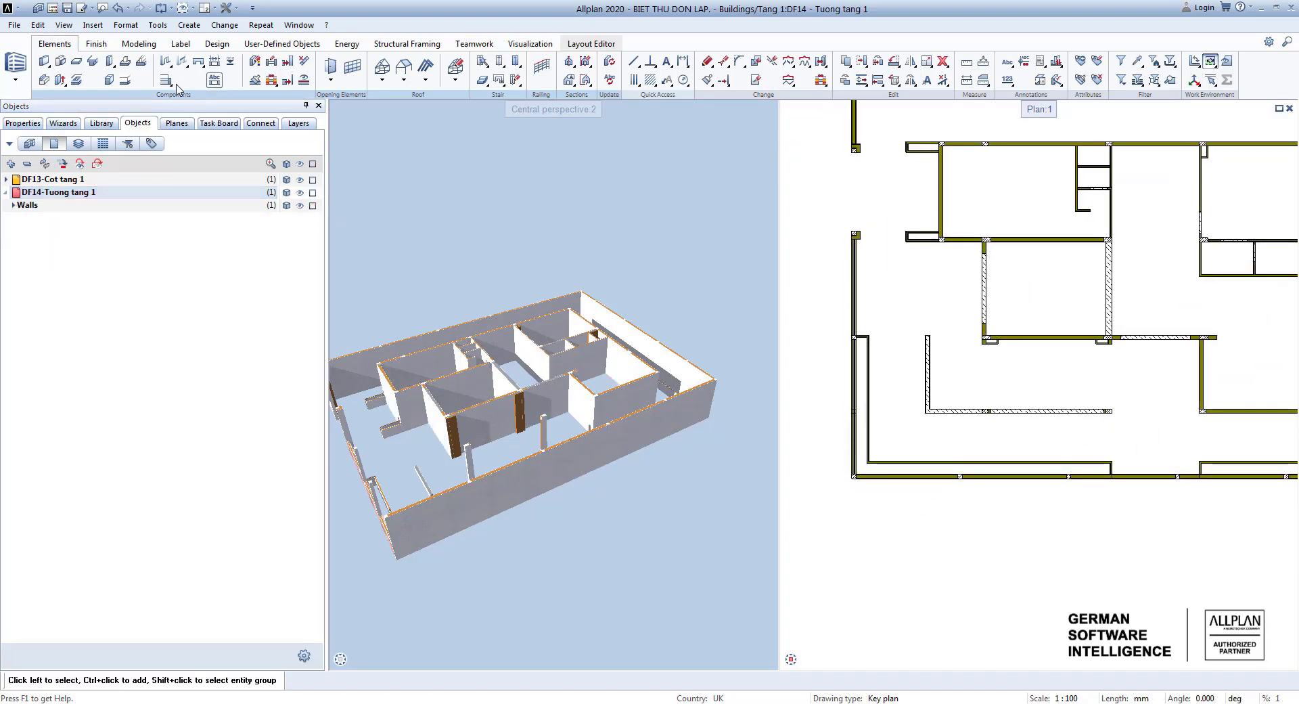
left_click(63, 123)
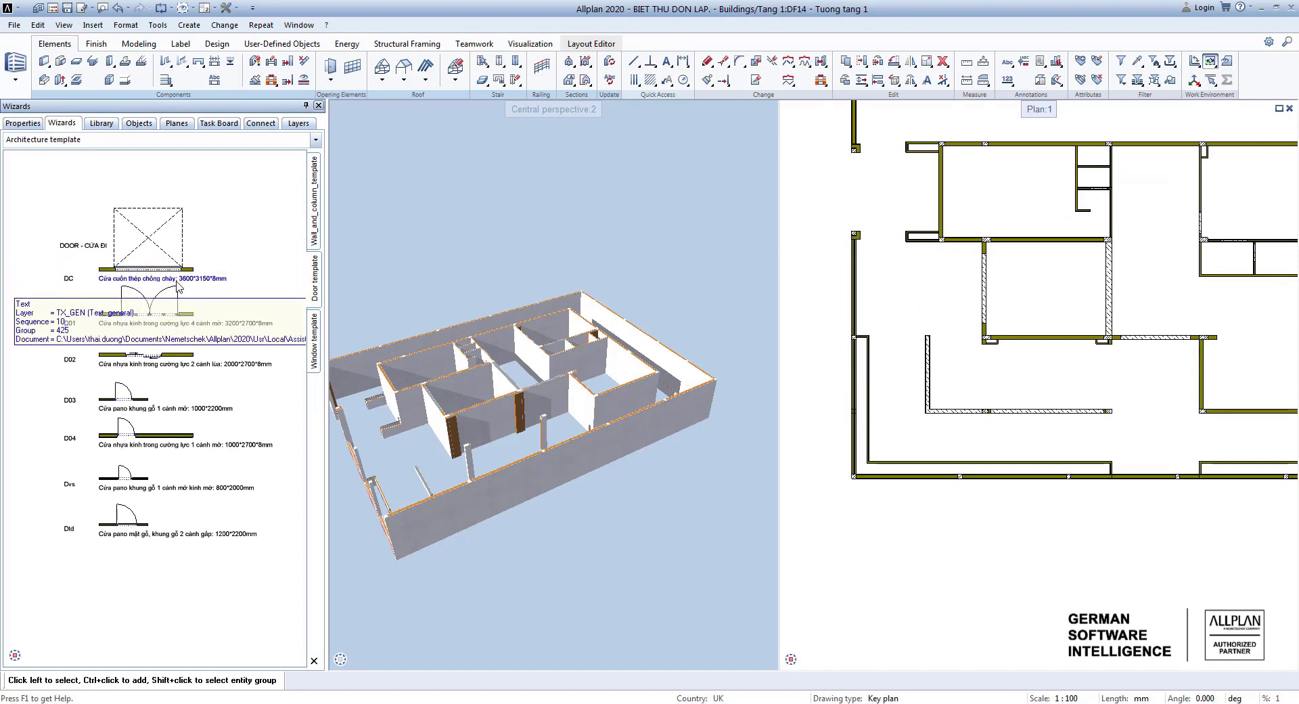
scroll(149, 274, "up", 3)
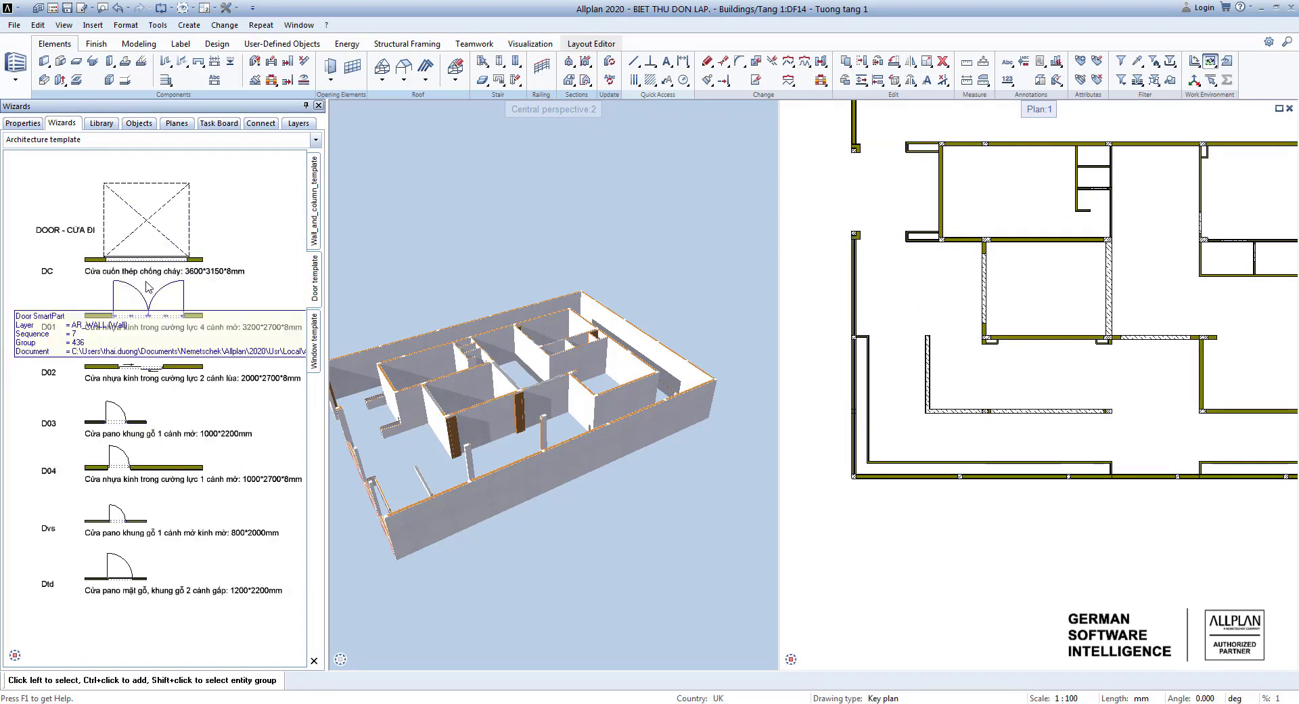
right_click(148, 258)
left_click(158, 257)
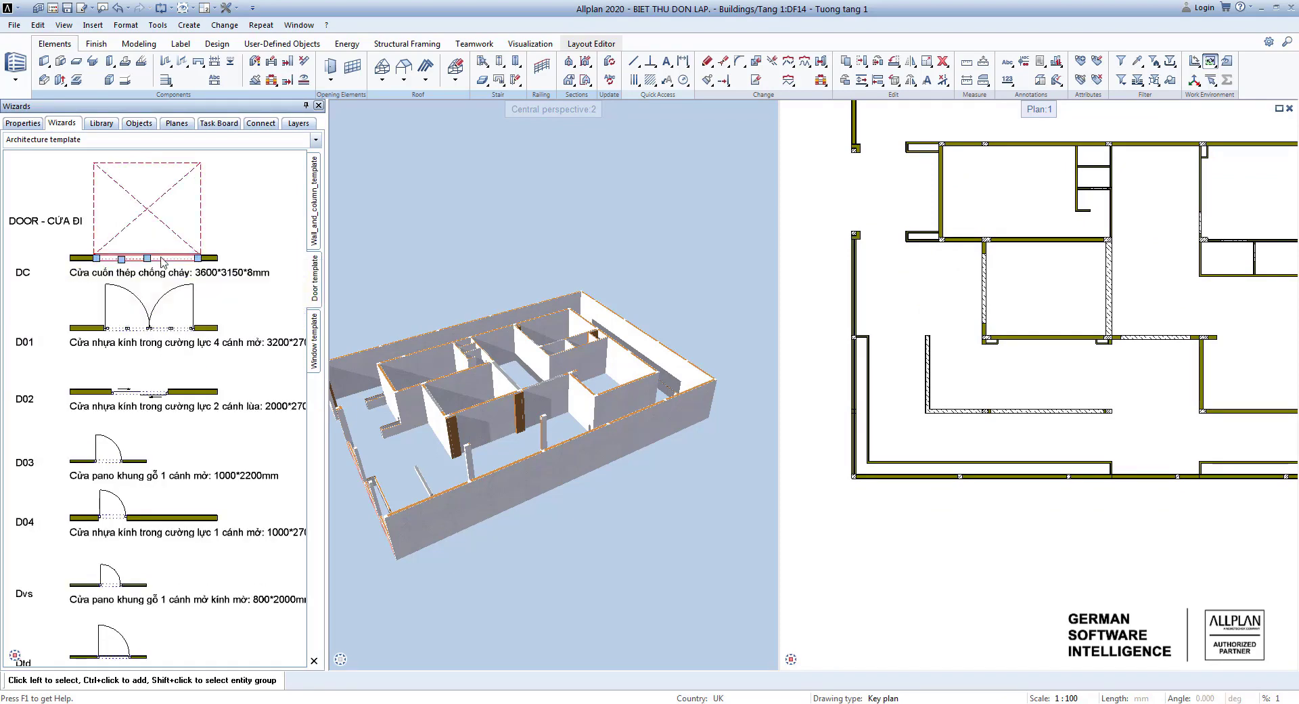
right_click(163, 264)
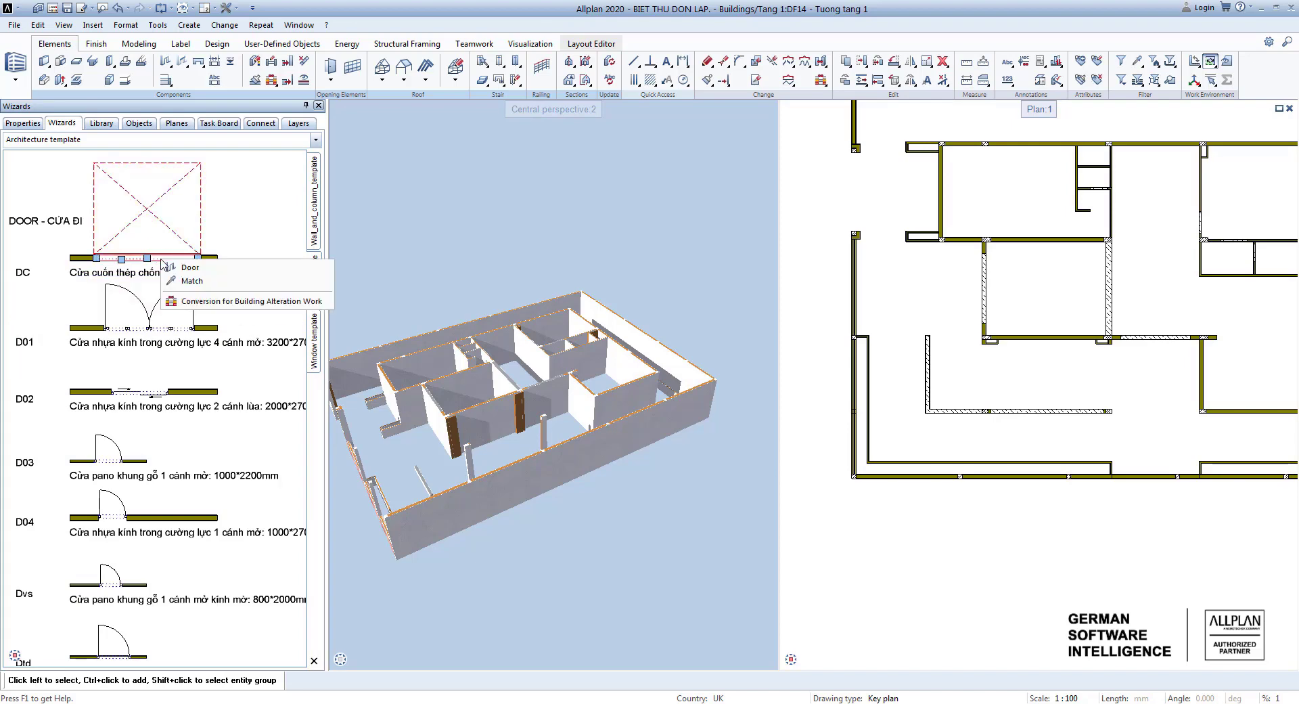
left_click(181, 284)
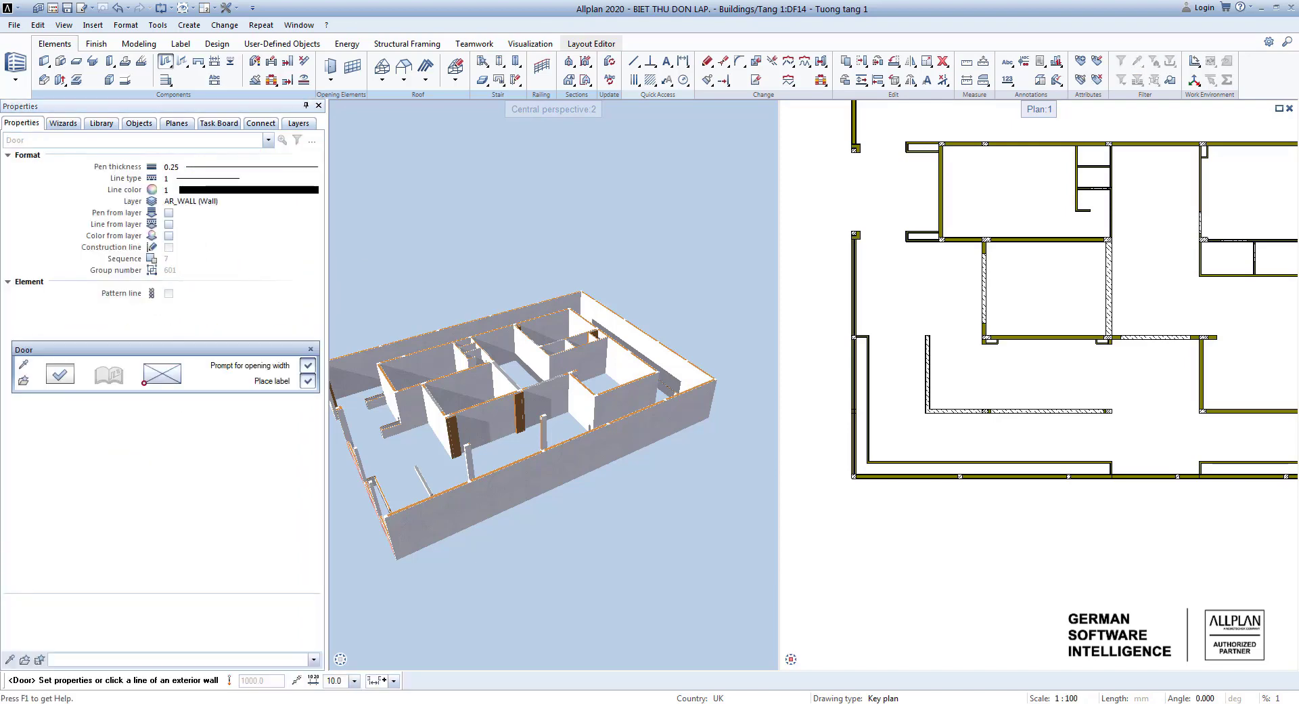
Place the DC rolling door in the west wall of the plan's upper-left room, between the two projecting wall stubs.
scroll(850, 278, "down", 6)
scroll(908, 282, "up", 8)
scroll(908, 283, "down", 2)
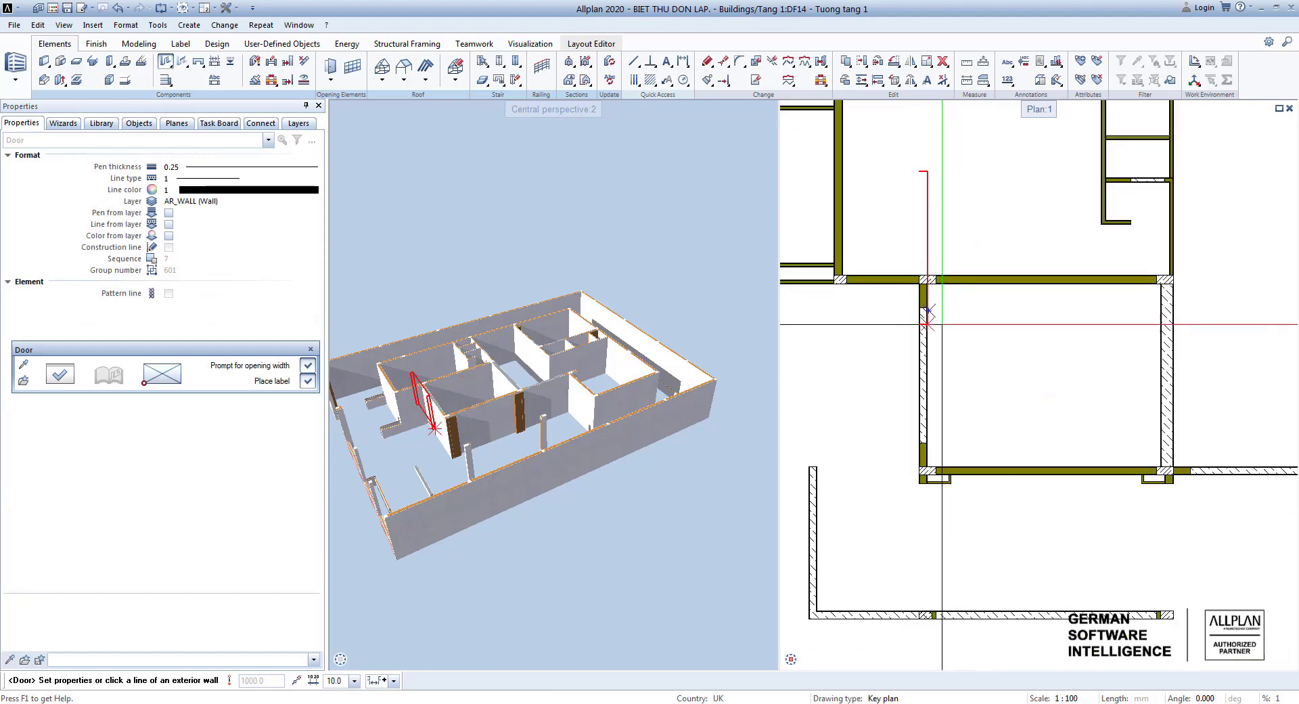
scroll(893, 259, "up", 4)
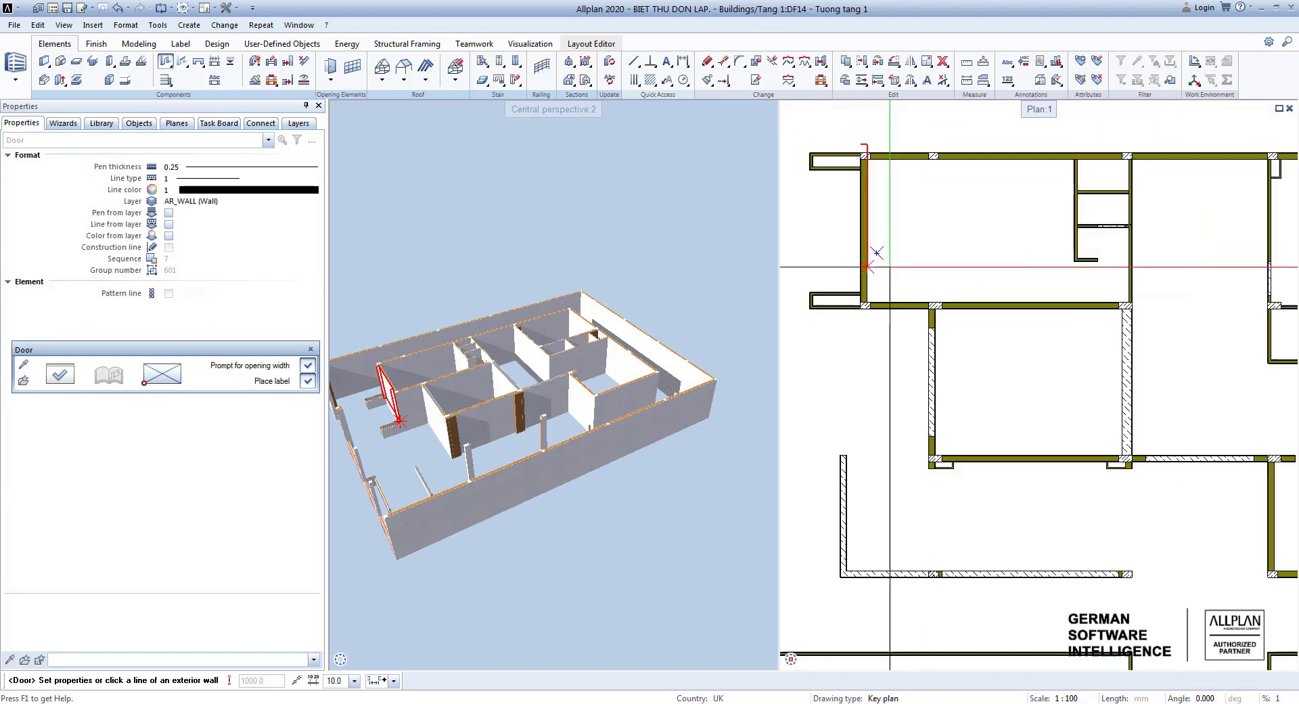
scroll(858, 250, "up", 3)
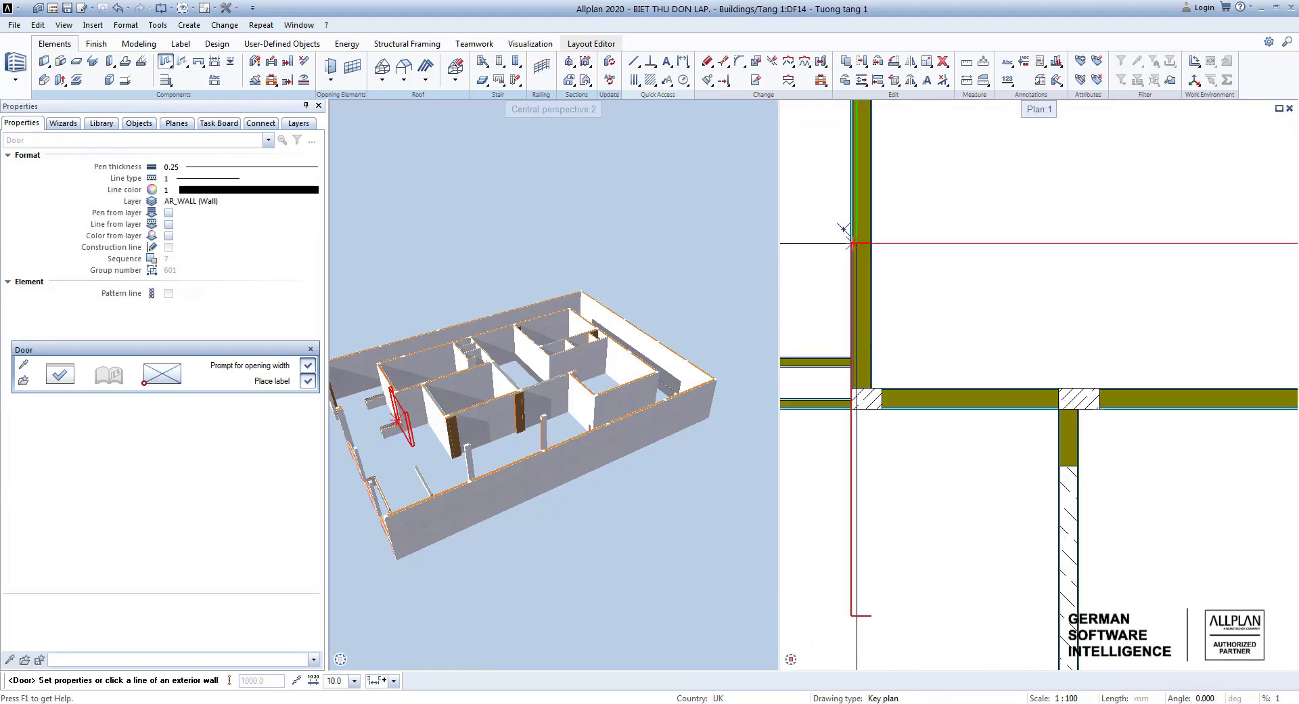
scroll(860, 182, "down", 3)
left_click(857, 159)
scroll(856, 162, "down", 3)
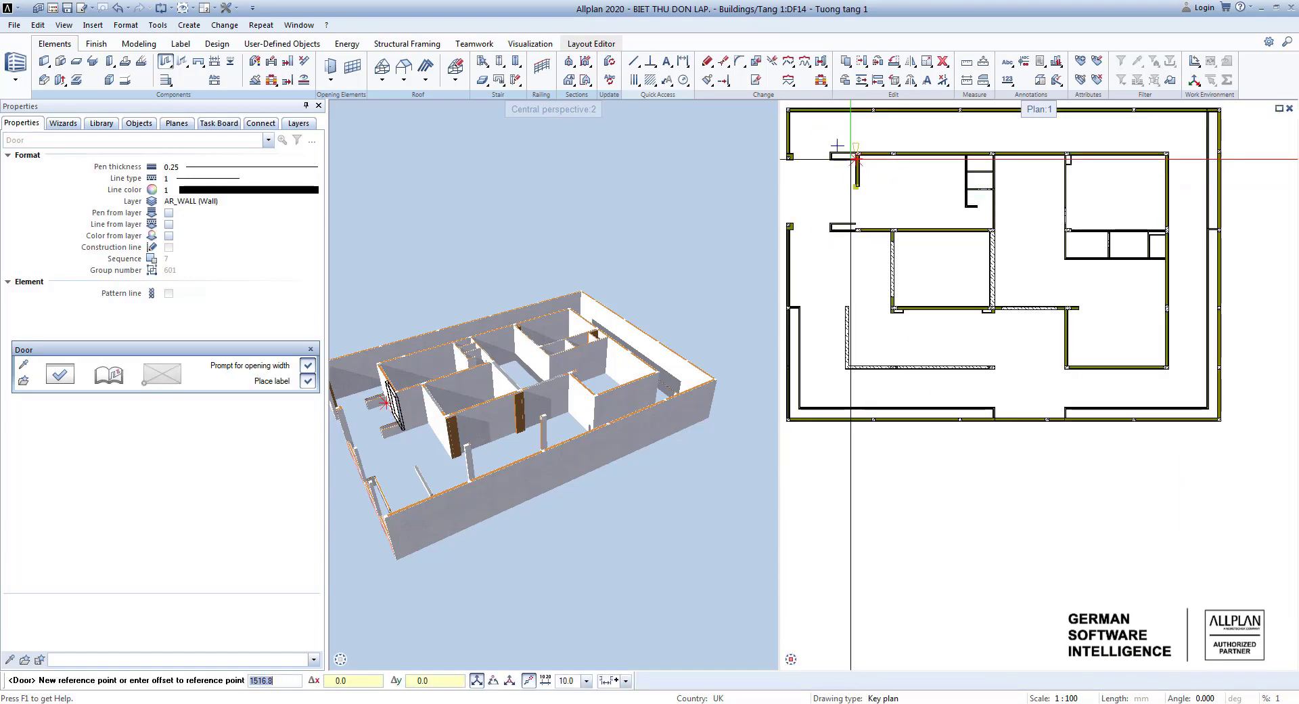
scroll(859, 183, "up", 5)
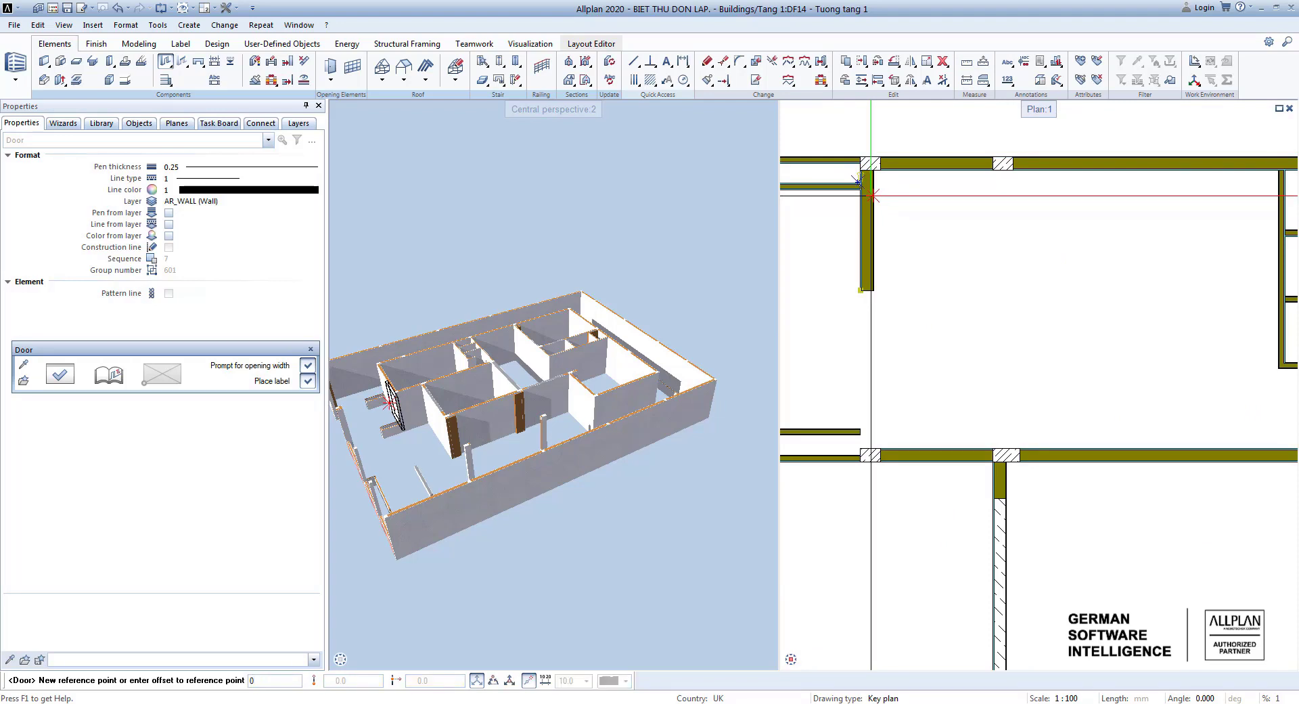
key("Return")
key("Return")
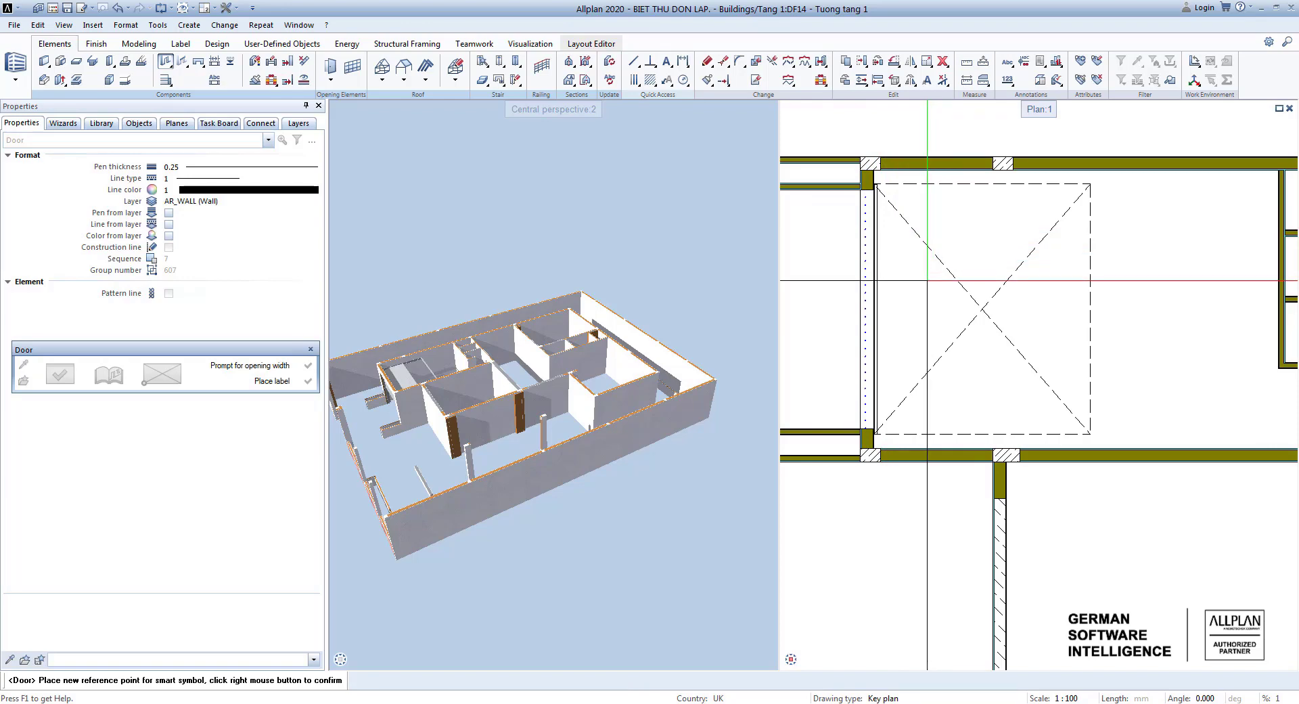
Keep the rolling door symbol's reference point and end the Door command without placing a label.
scroll(888, 242, "down", 3)
scroll(888, 242, "down", 1)
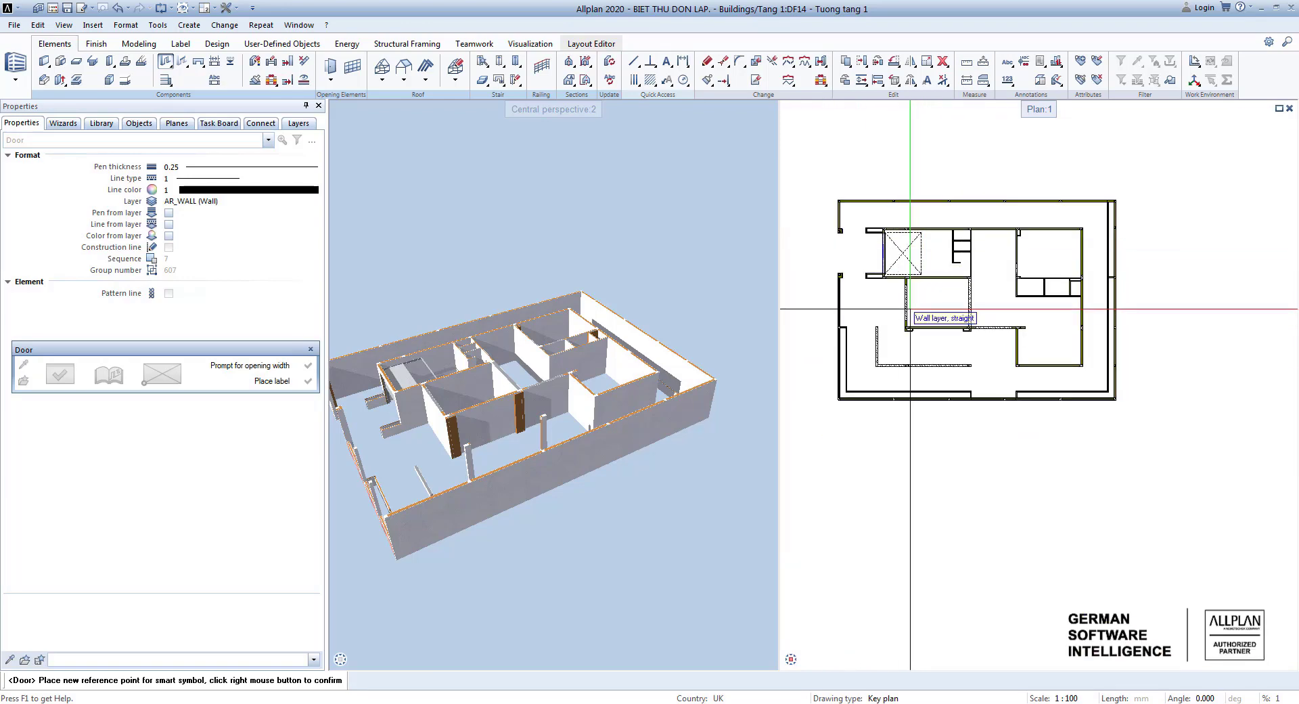
scroll(900, 257, "up", 2)
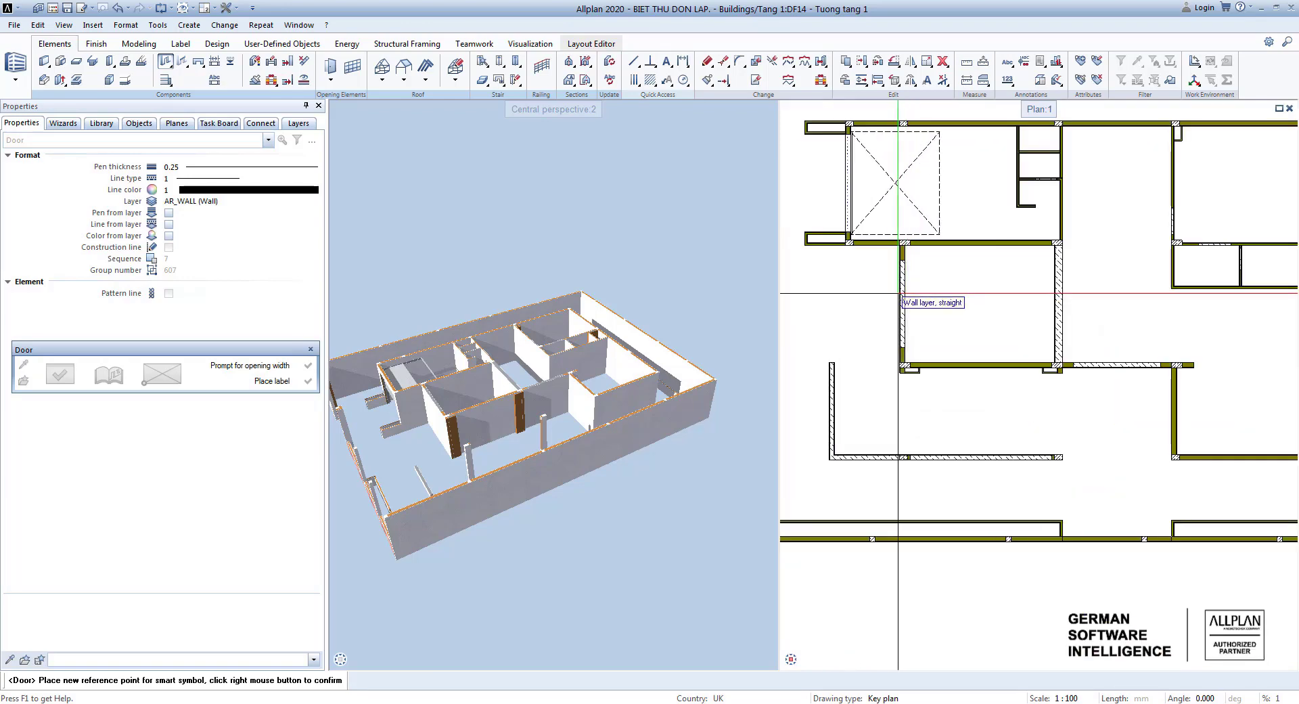
right_click(494, 289)
key("Escape")
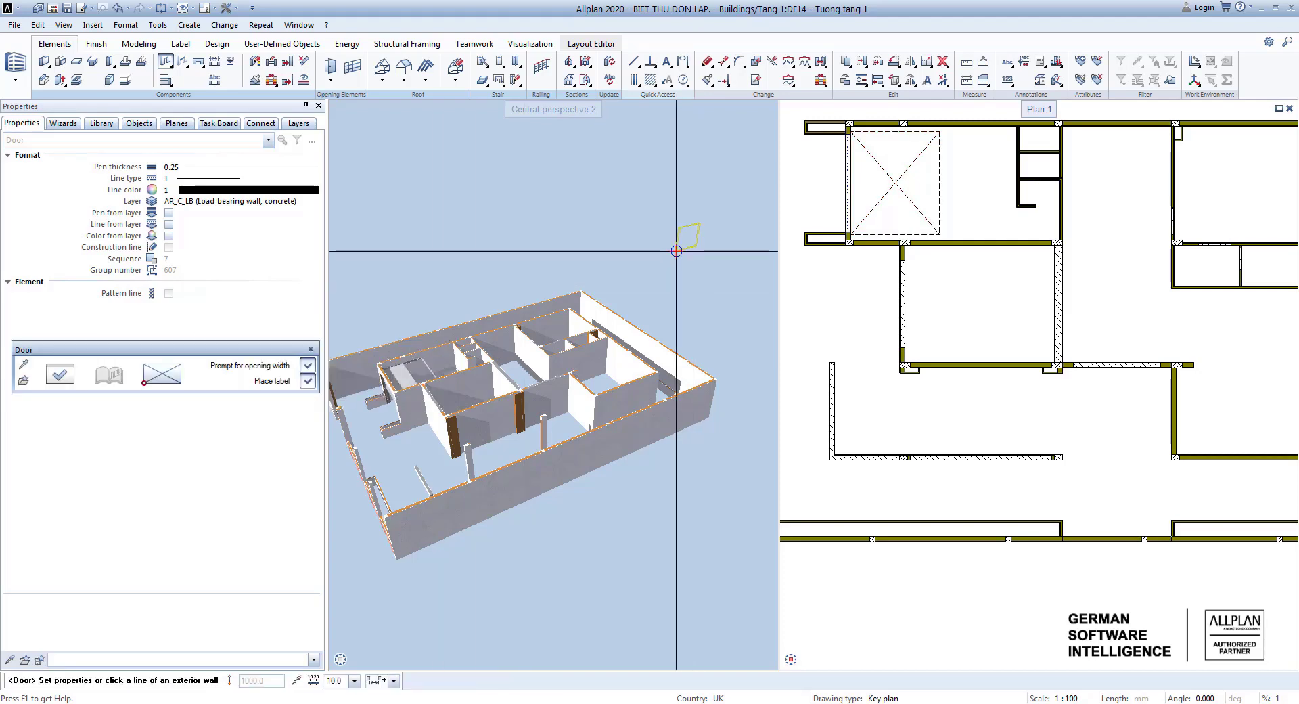
key("Escape")
Place template door D01, 3200 mm wide, in the hatched west wall of the room below the rolling door, opening inward and without a label.
left_click(71, 124)
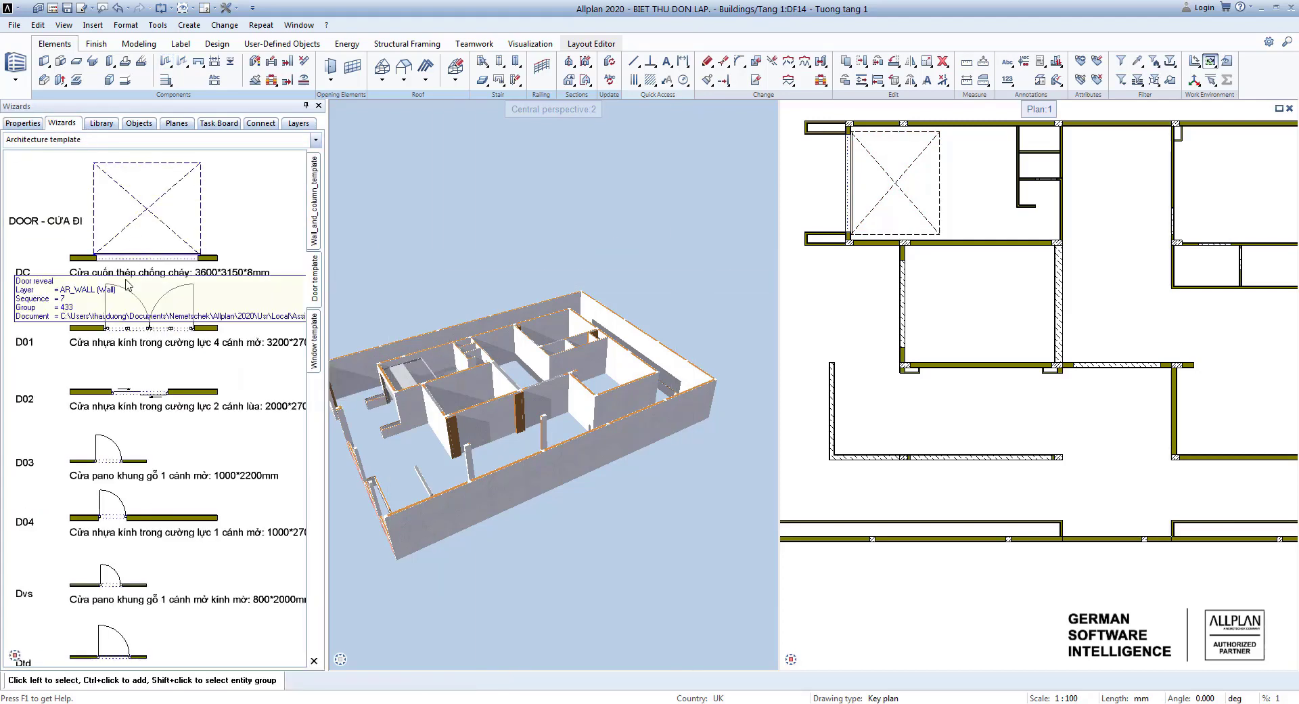
right_click(163, 331)
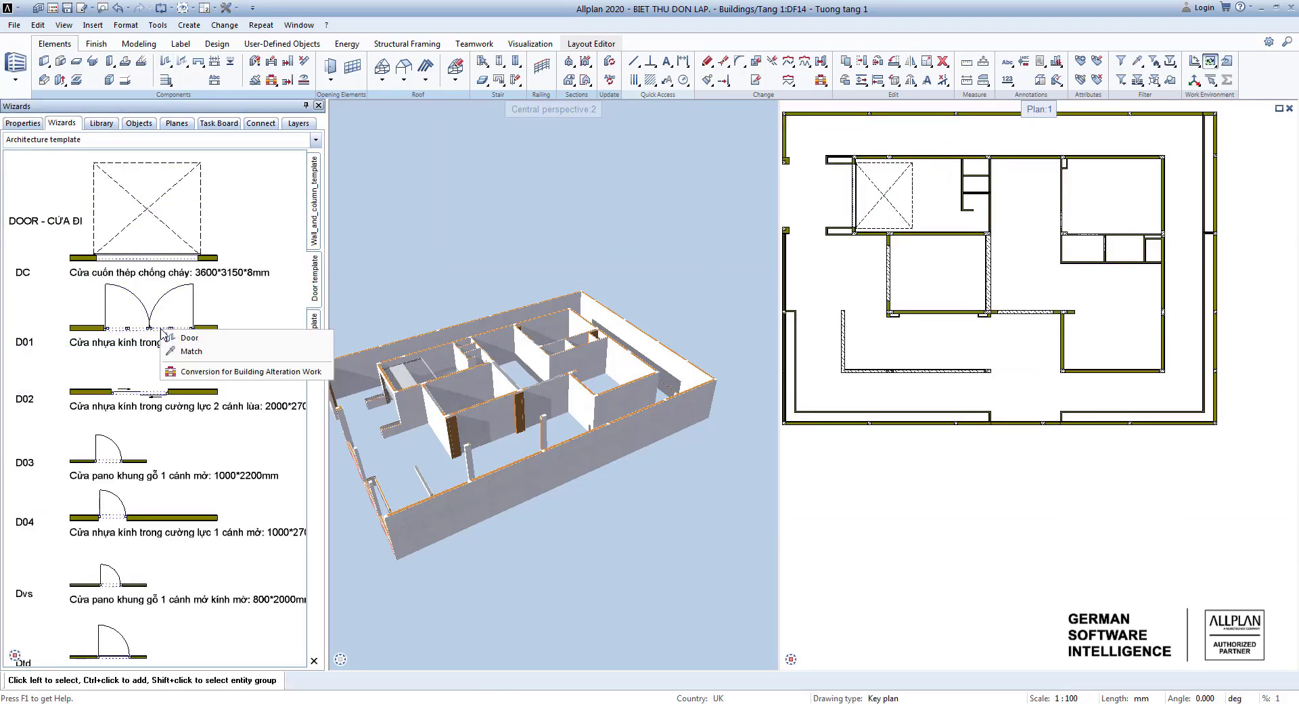
left_click(188, 337)
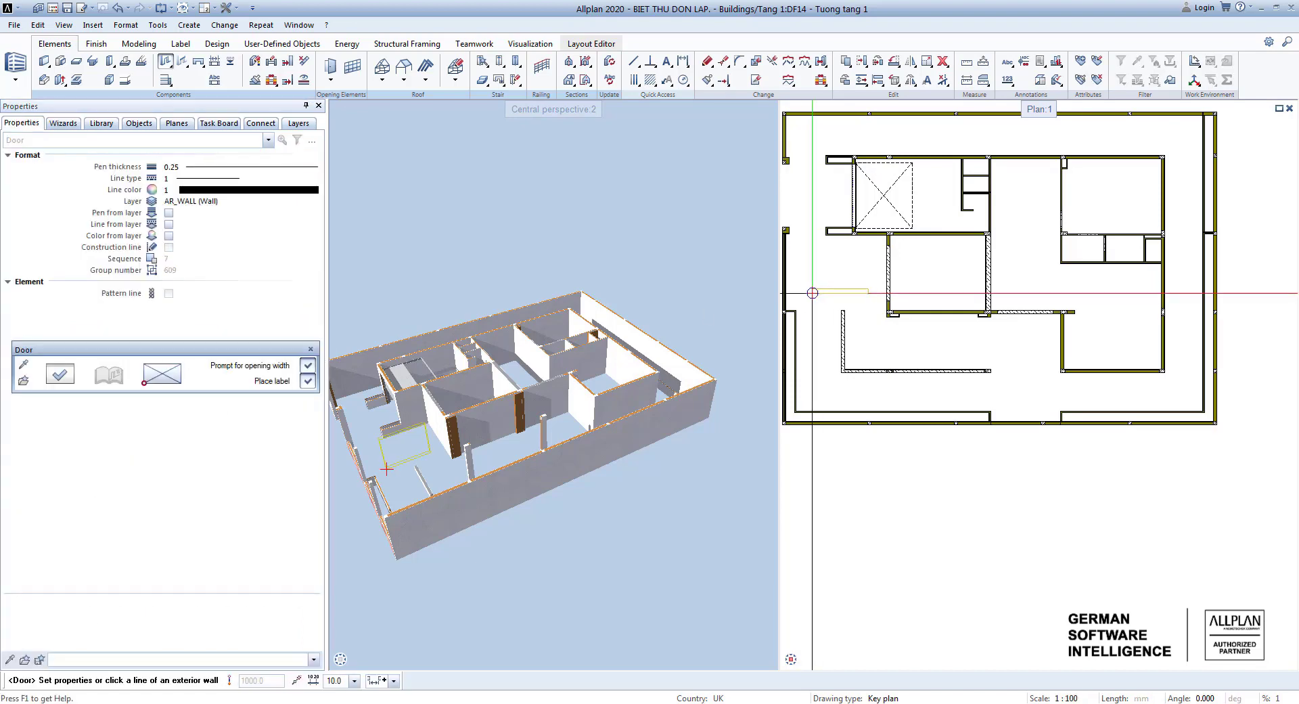
scroll(887, 240, "up", 5)
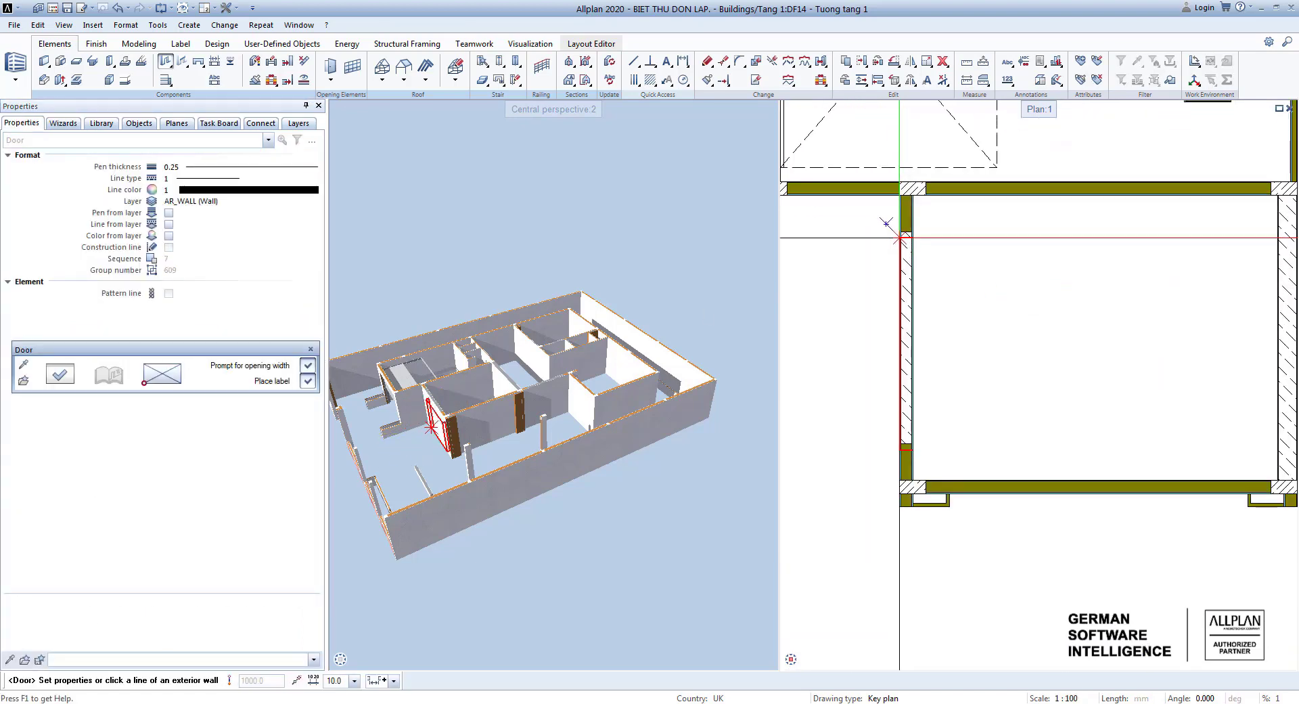
left_click(887, 222)
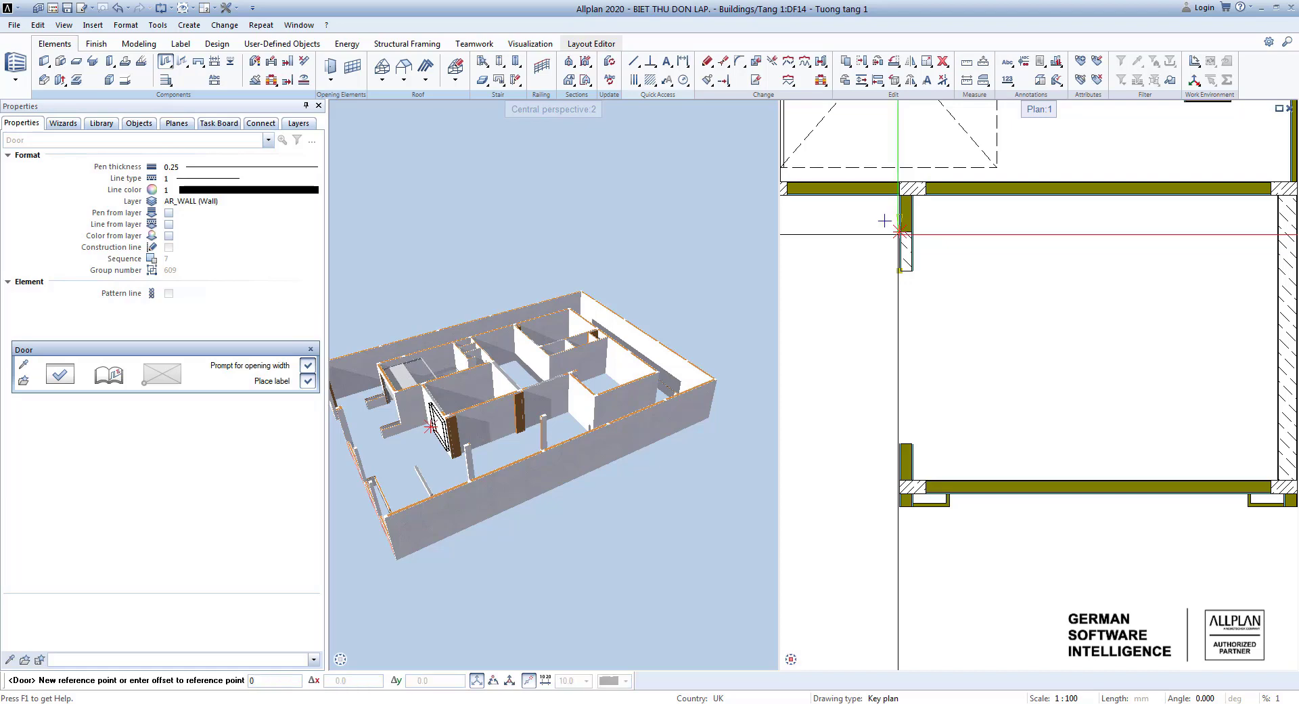
left_click(888, 236)
scroll(888, 261, "down", 1)
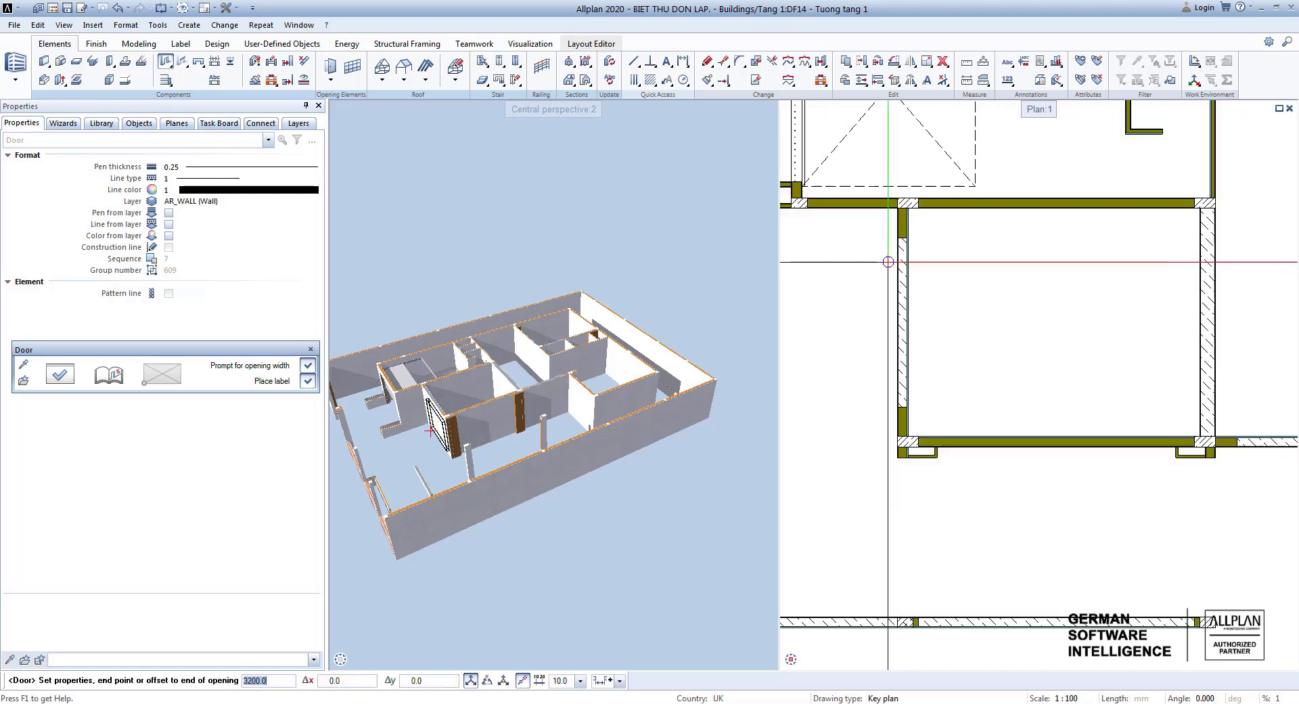
scroll(889, 262, "up", 2)
key("Return")
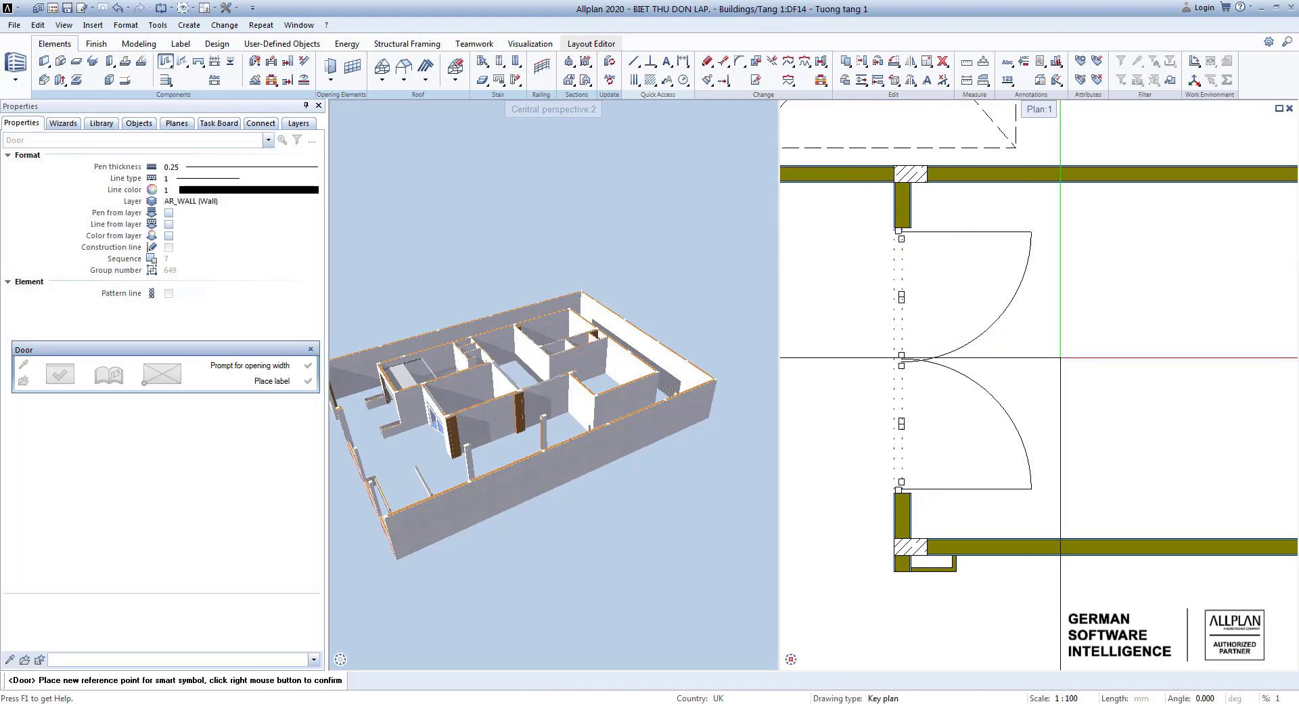
right_click(1061, 357)
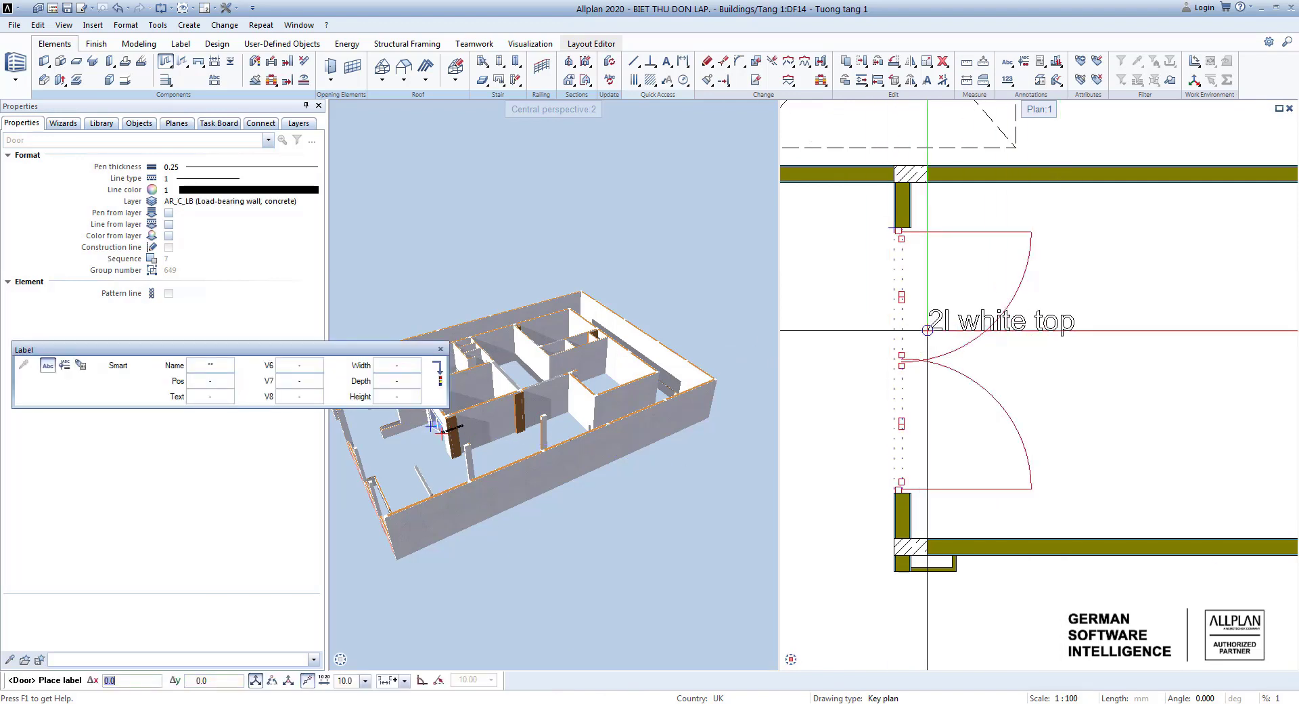
key("Escape")
key("Escape")
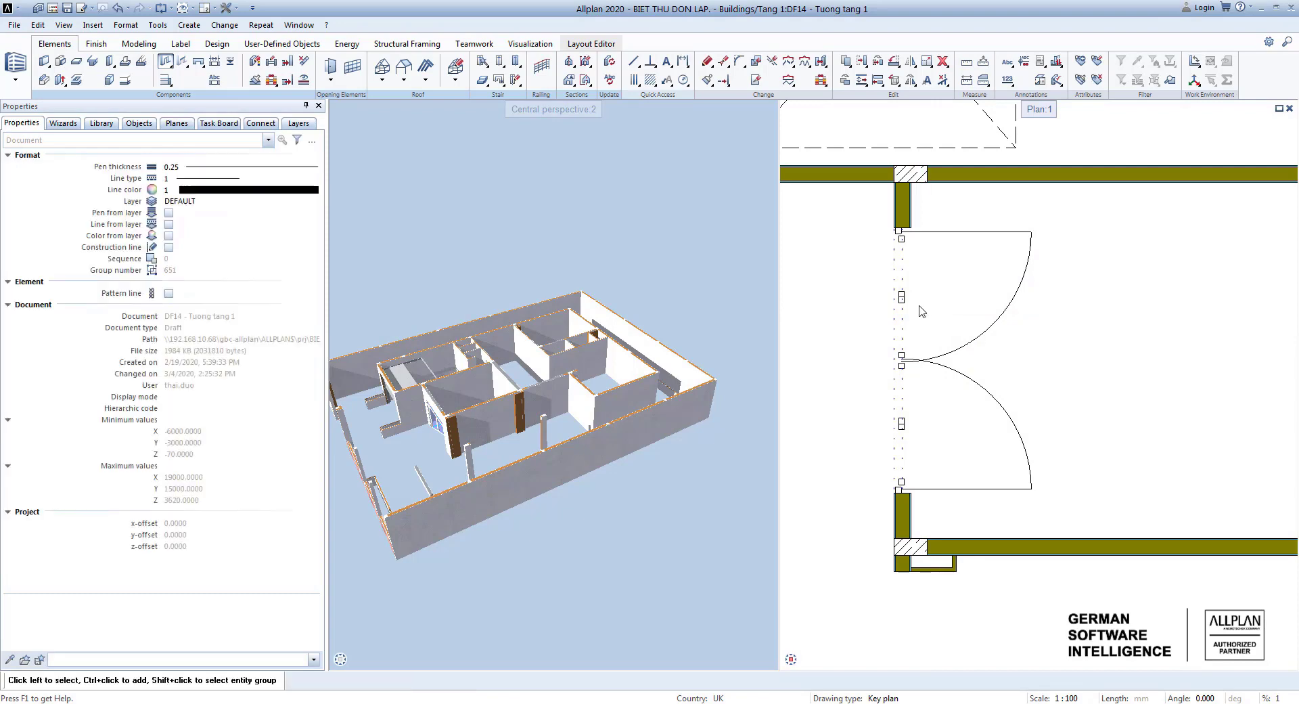
Examine the placed doors in the floor plan and in the 3D perspective of the ground floor.
scroll(917, 309, "down", 5)
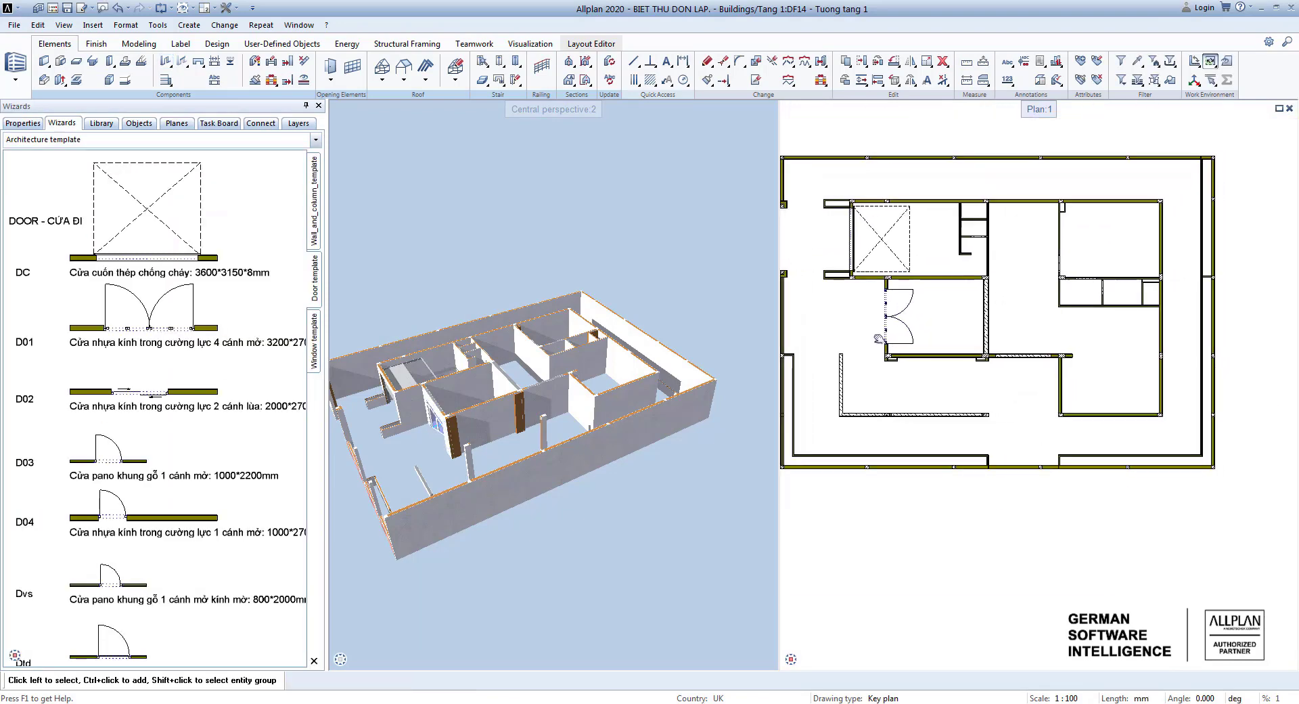
scroll(839, 316, "up", 1)
middle_click_drag(839, 316, 863, 322)
scroll(402, 421, "up", 3)
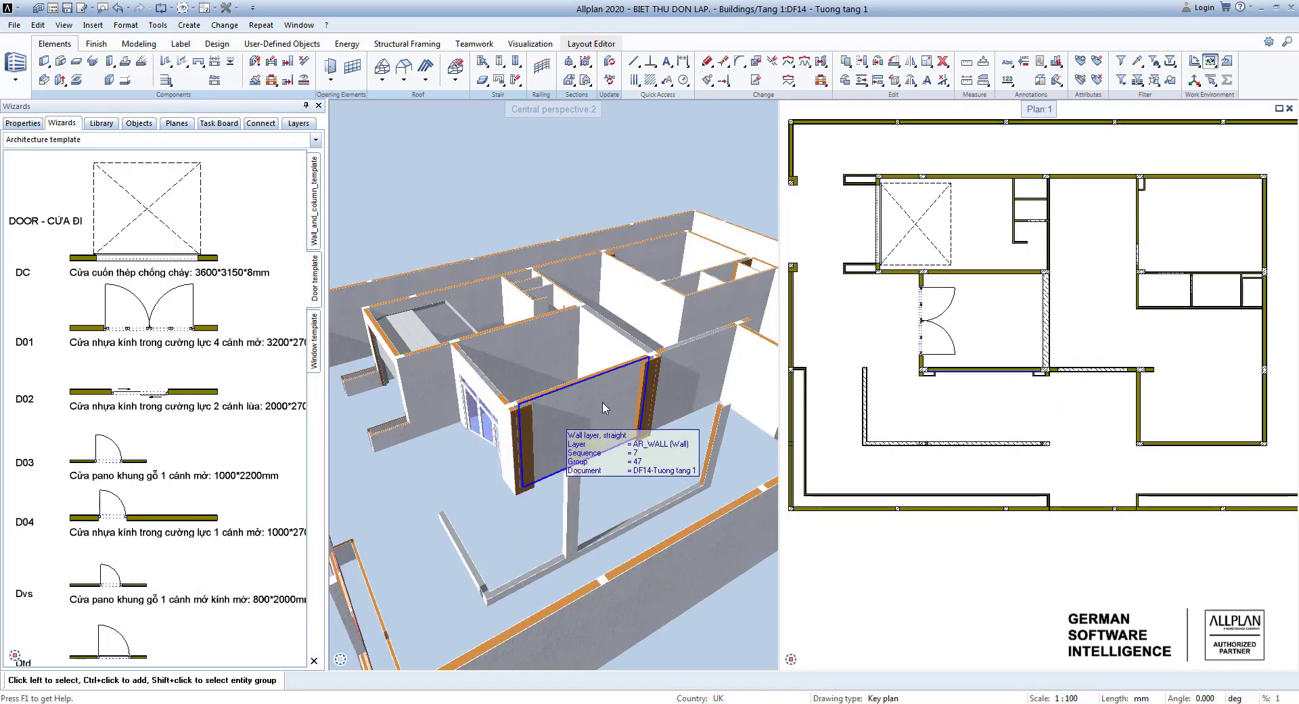
scroll(603, 407, "down", 2)
scroll(871, 354, "down", 1)
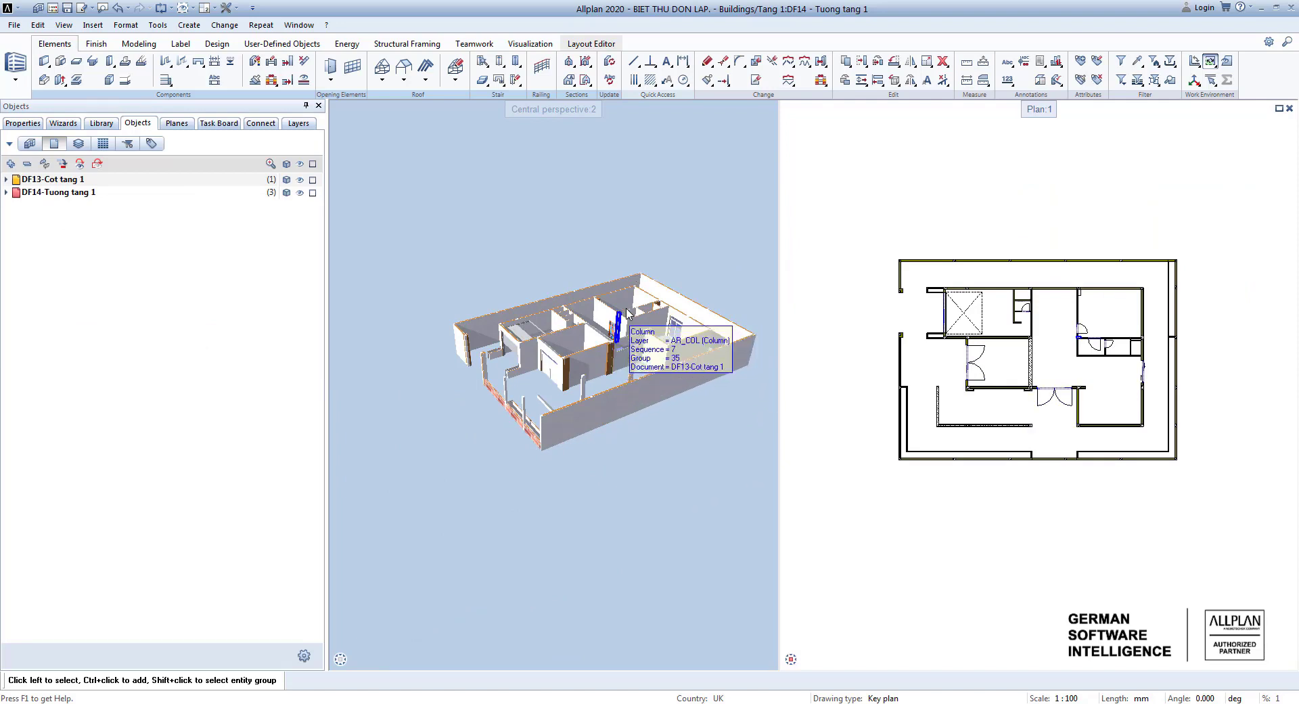
scroll(661, 329, "up", 5)
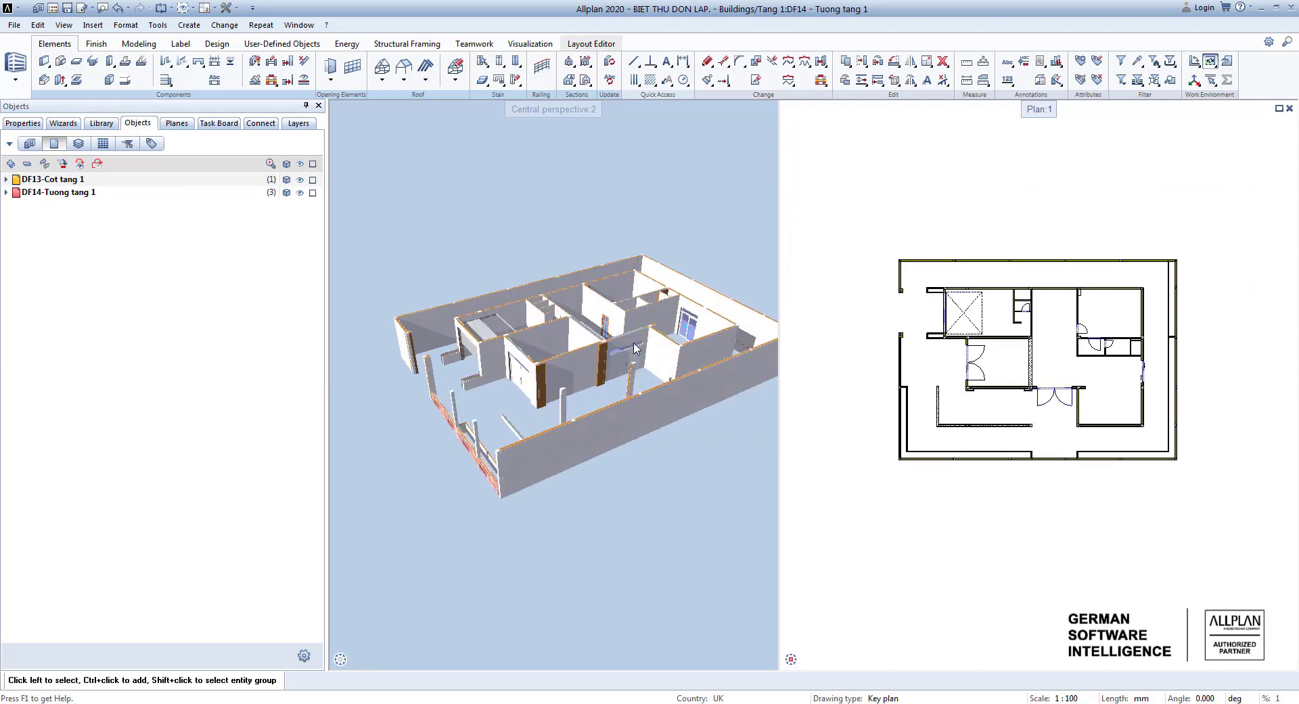
scroll(661, 329, "down", 3)
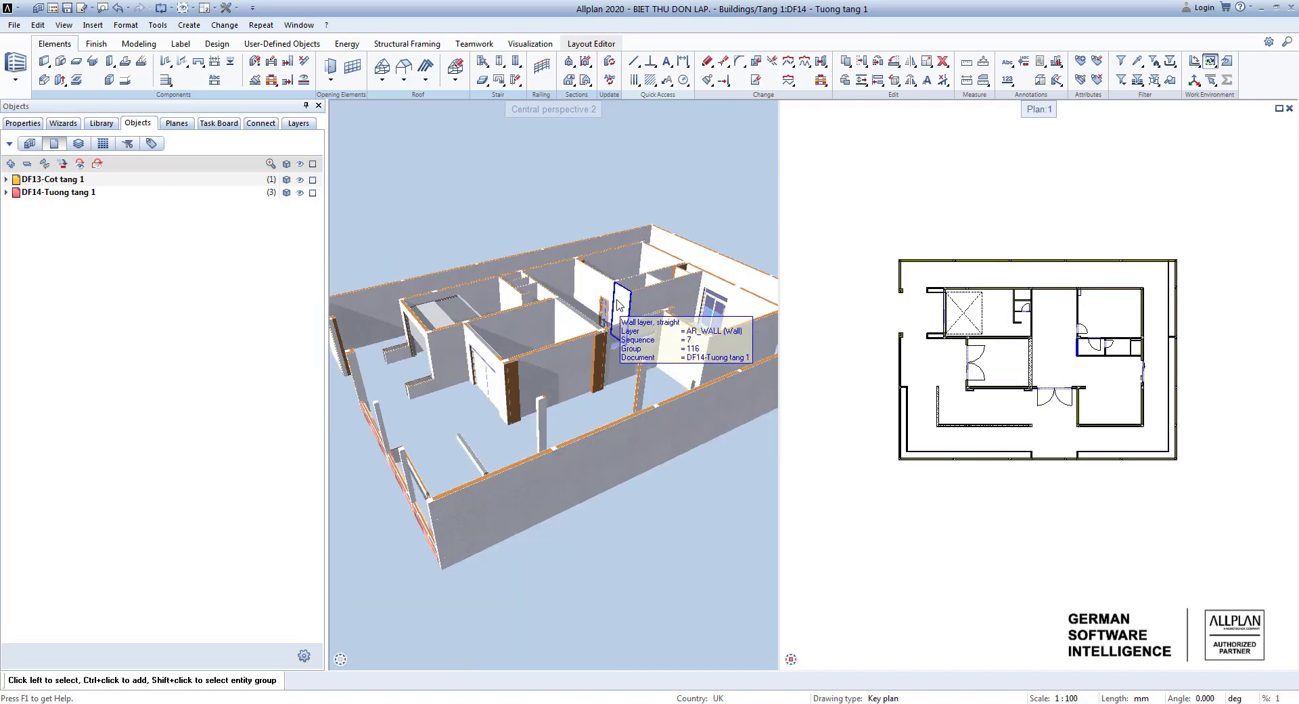